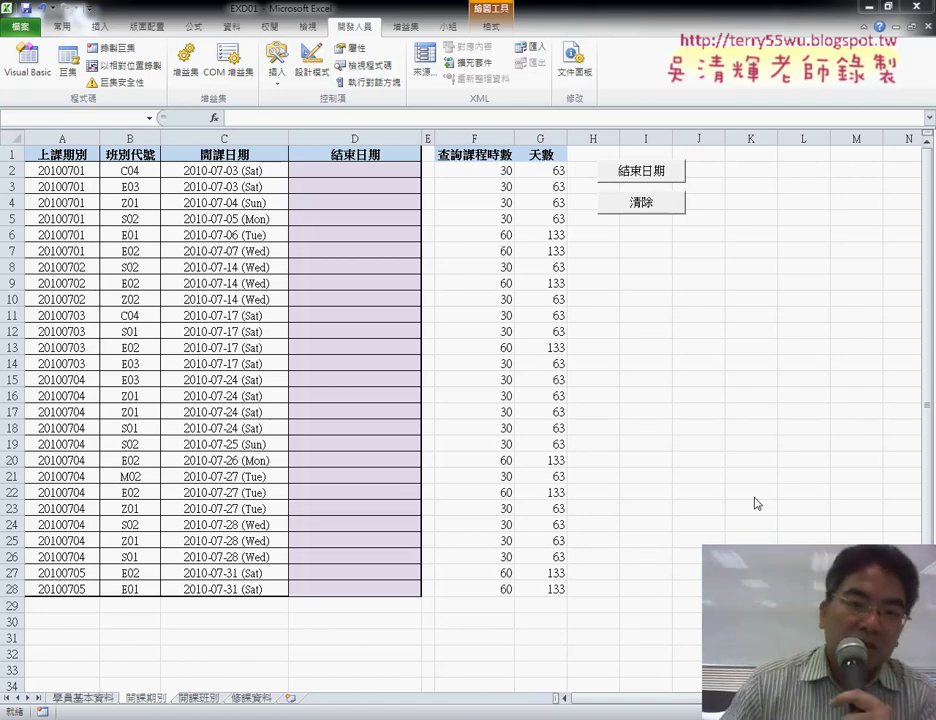
Run the end-date macro from its sheet button to fill column D
{"action": "left_click", "coordinate": [641, 202], "text": "ctrl"}
{"action": "left_click", "coordinate": [625, 178], "text": "ctrl"}
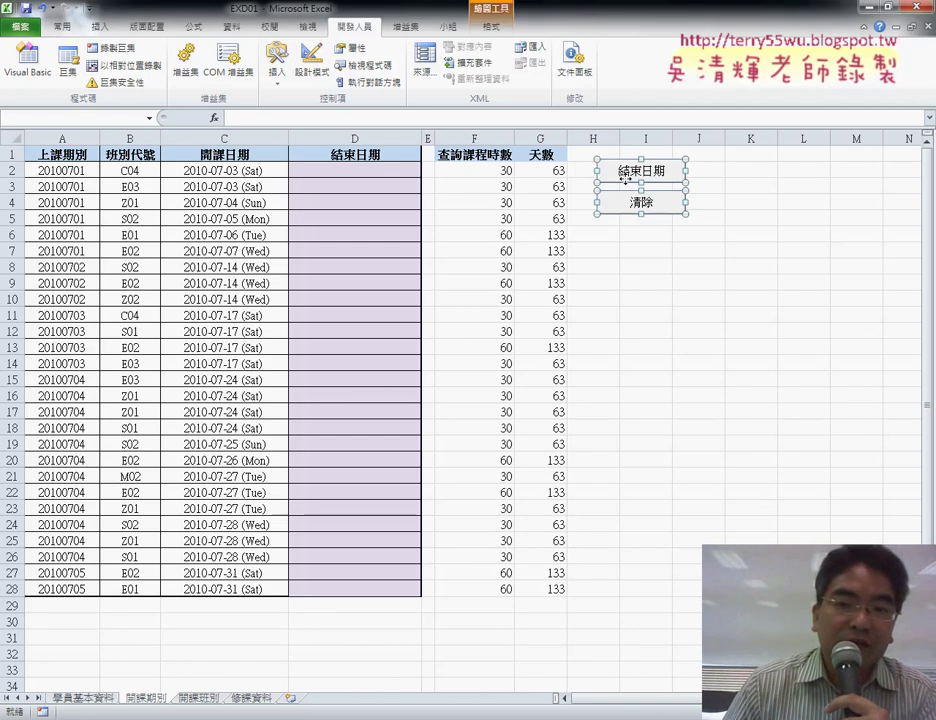
{"action": "left_click", "coordinate": [690, 249]}
{"action": "left_click", "coordinate": [645, 172]}
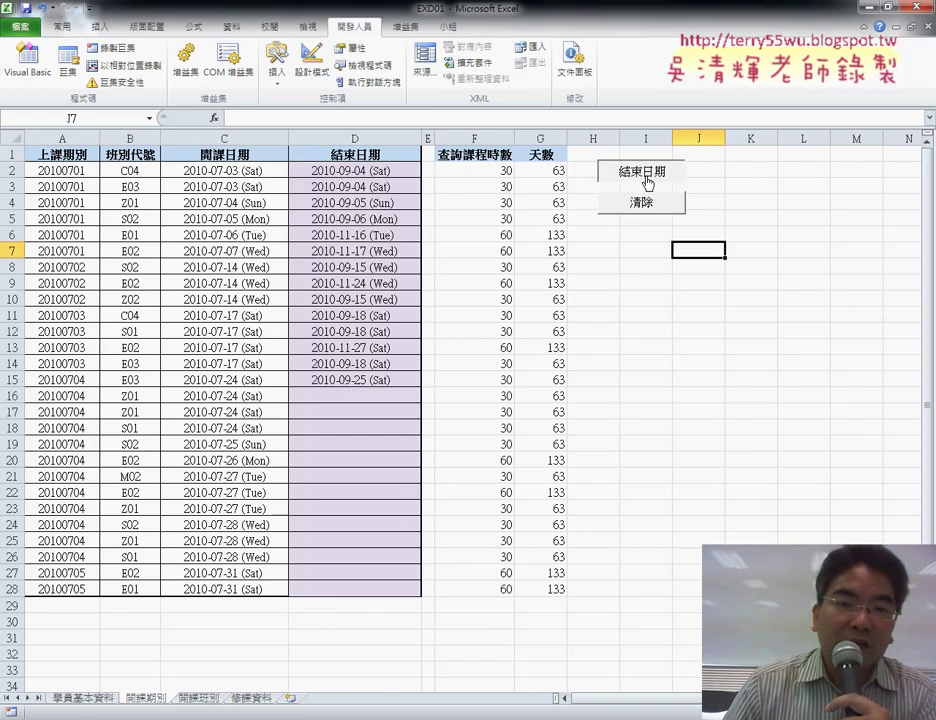
Inspect the formulas in D2, D3 and D4, then clear the end dates from column D
{"action": "left_click", "coordinate": [355, 172]}
{"action": "left_click", "coordinate": [368, 187]}
{"action": "left_click", "coordinate": [374, 203]}
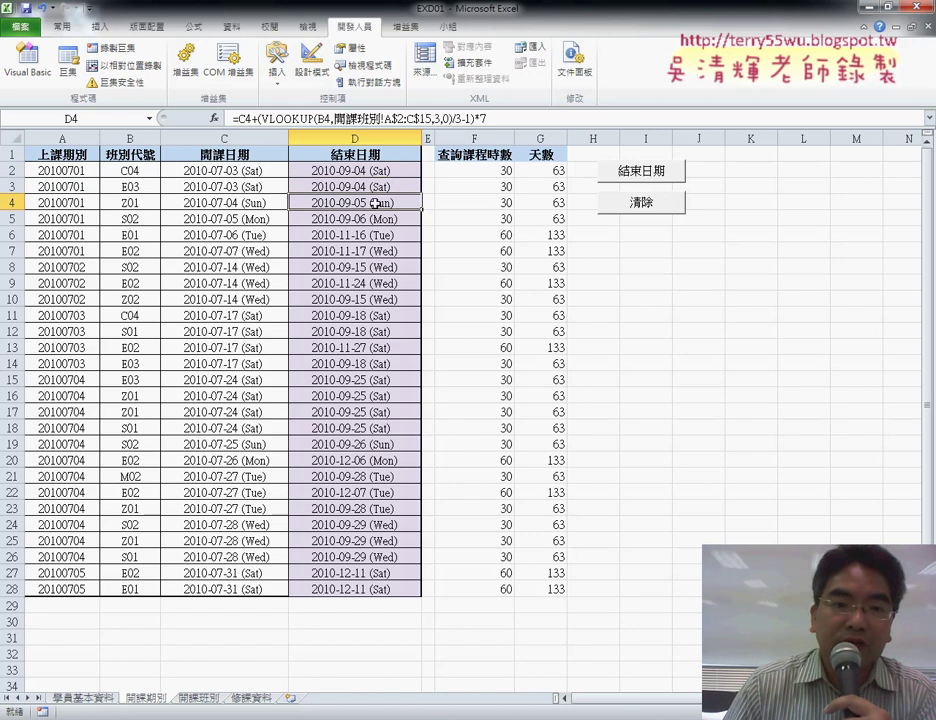
{"action": "left_click", "coordinate": [382, 172]}
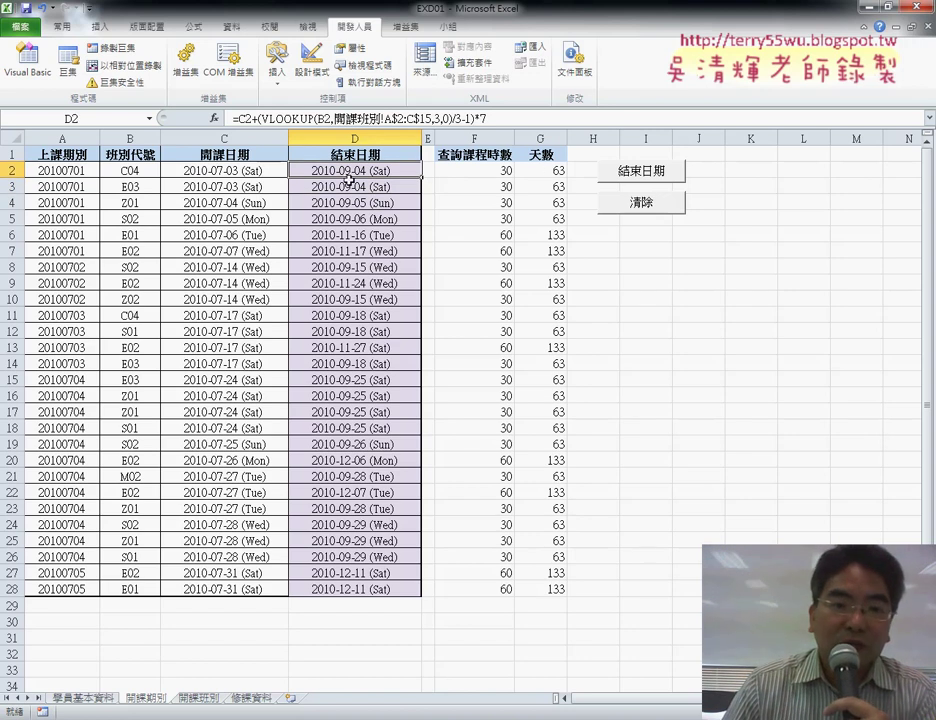
{"action": "left_click", "coordinate": [348, 186]}
{"action": "left_click", "coordinate": [368, 203]}
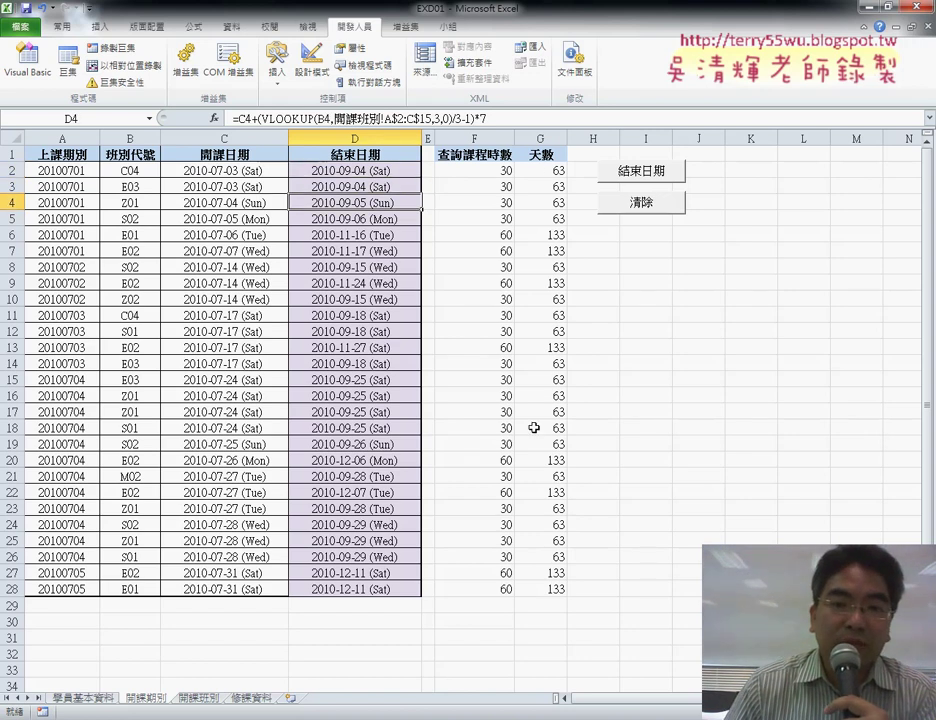
{"action": "left_click", "coordinate": [641, 204]}
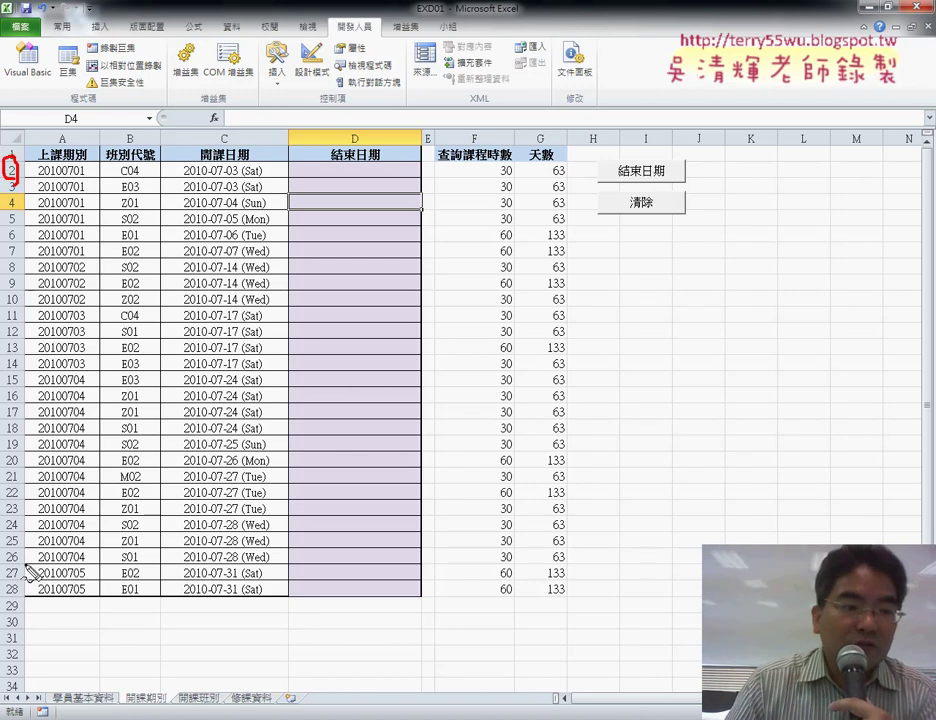
Rearrange the windows on screen, cancelling with Escape
{"action": "left_click_drag", "start_coordinate": [8, 596], "coordinate": [12, 582]}
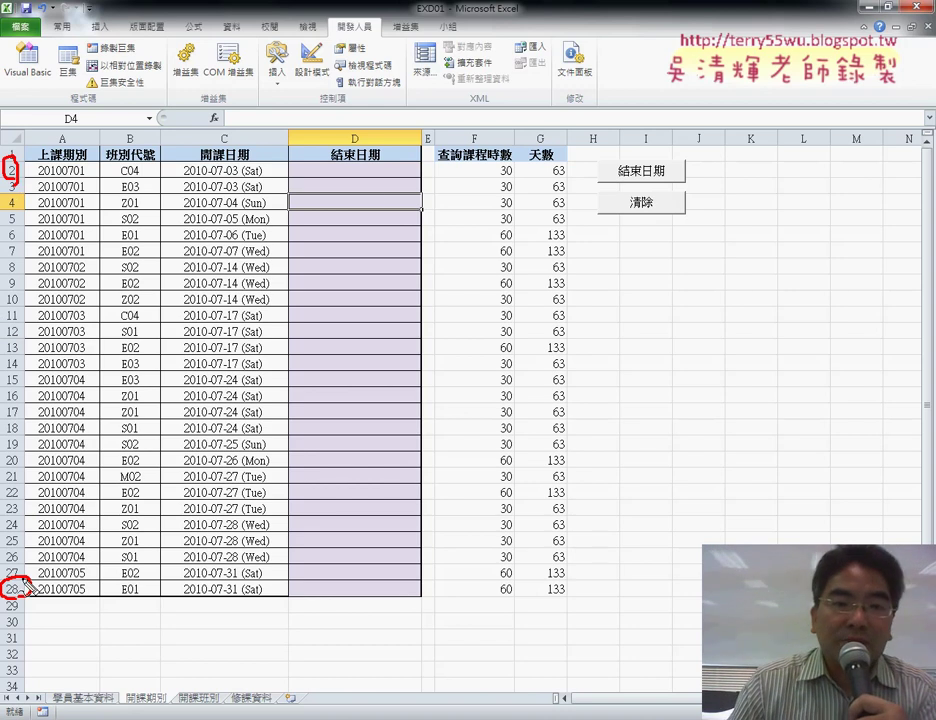
{"action": "mouse_move", "coordinate": [410, 190]}
{"action": "left_mouse_down"}
{"action": "mouse_move", "coordinate": [296, 184]}
{"action": "mouse_move", "coordinate": [430, 170]}
{"action": "left_mouse_up"}
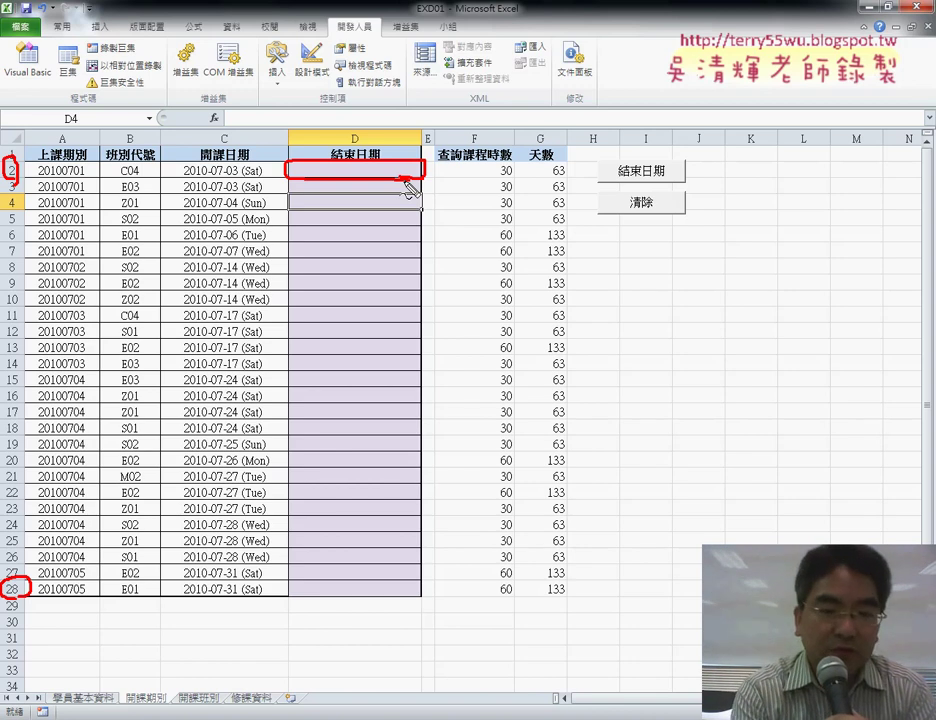
{"action": "key", "text": "Escape"}
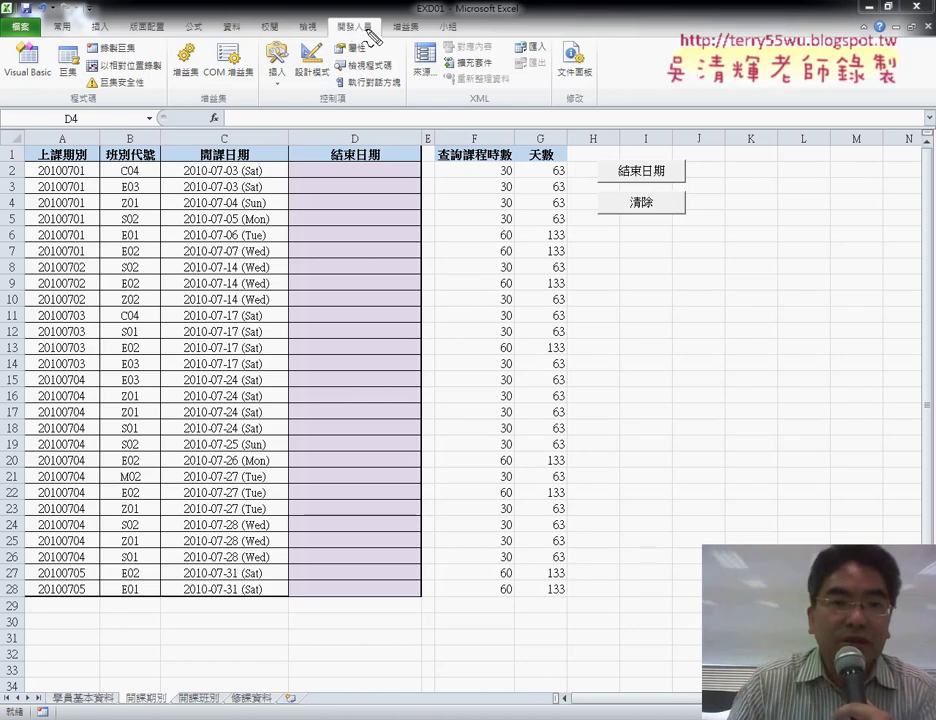
{"action": "left_click_drag", "start_coordinate": [365, 16], "coordinate": [372, 22]}
{"action": "left_click_drag", "start_coordinate": [460, 128], "coordinate": [383, 45]}
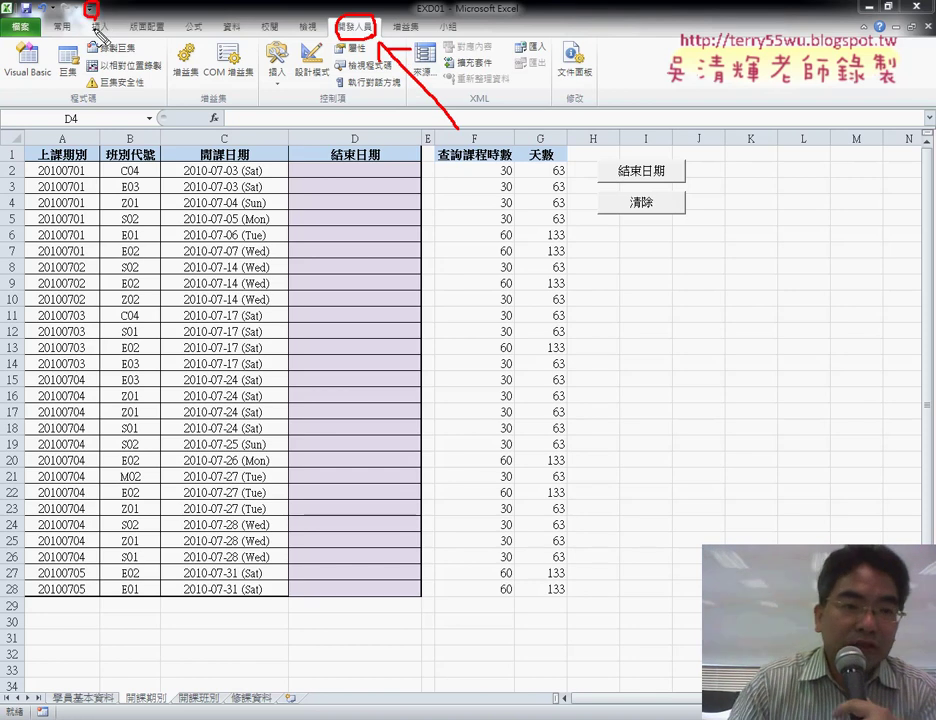
{"action": "key", "text": "Escape"}
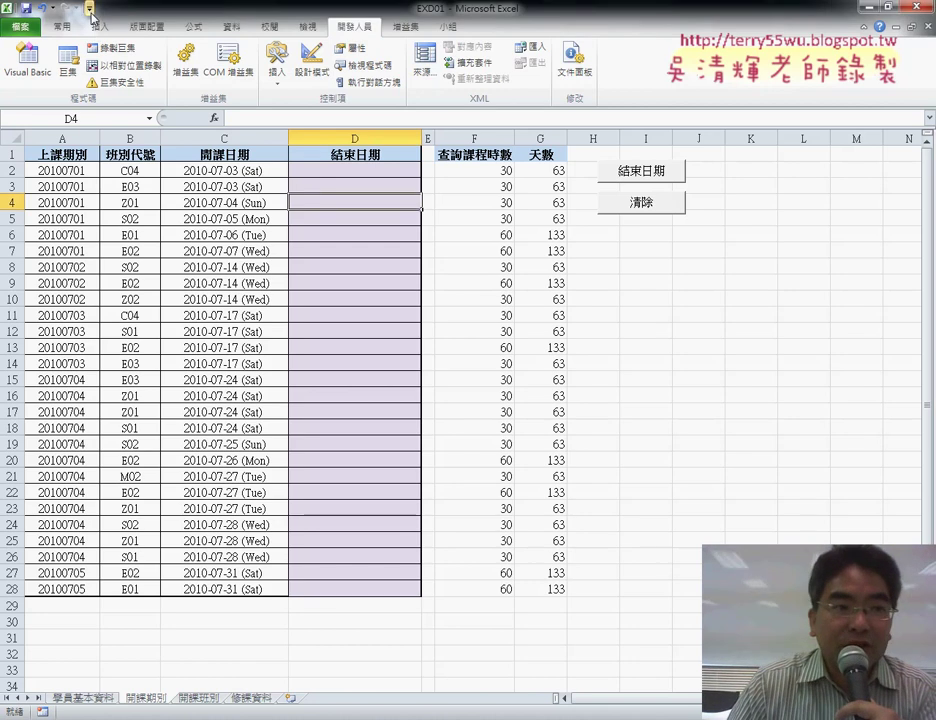
Keep the 開發人員 (Developer) tab enabled in Excel Options' ribbon customization
{"action": "left_click", "coordinate": [89, 10]}
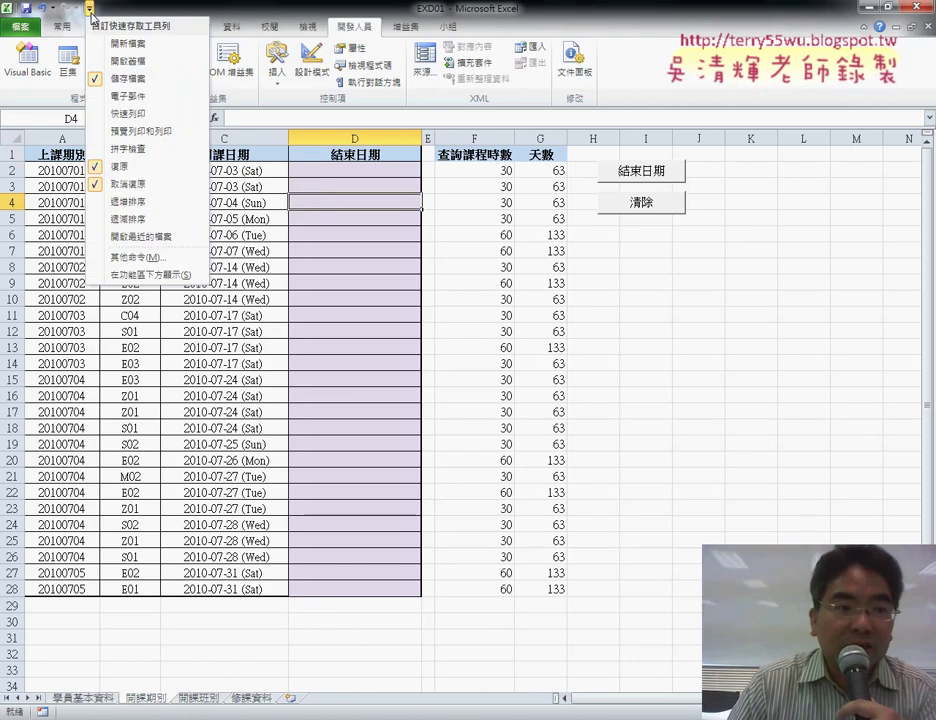
{"action": "left_click", "coordinate": [138, 262]}
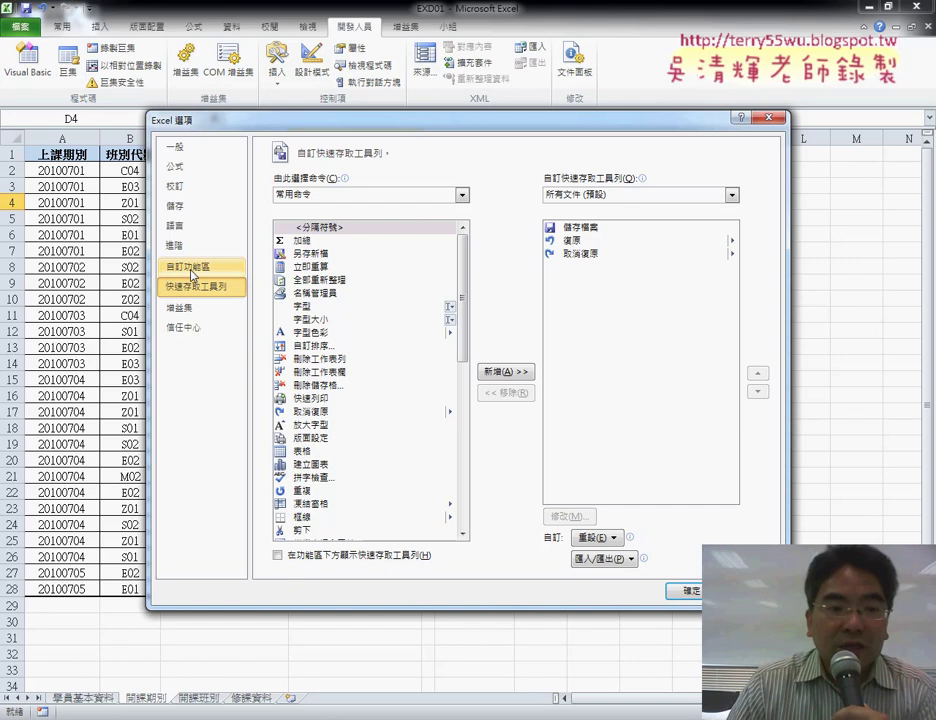
{"action": "left_click", "coordinate": [193, 272]}
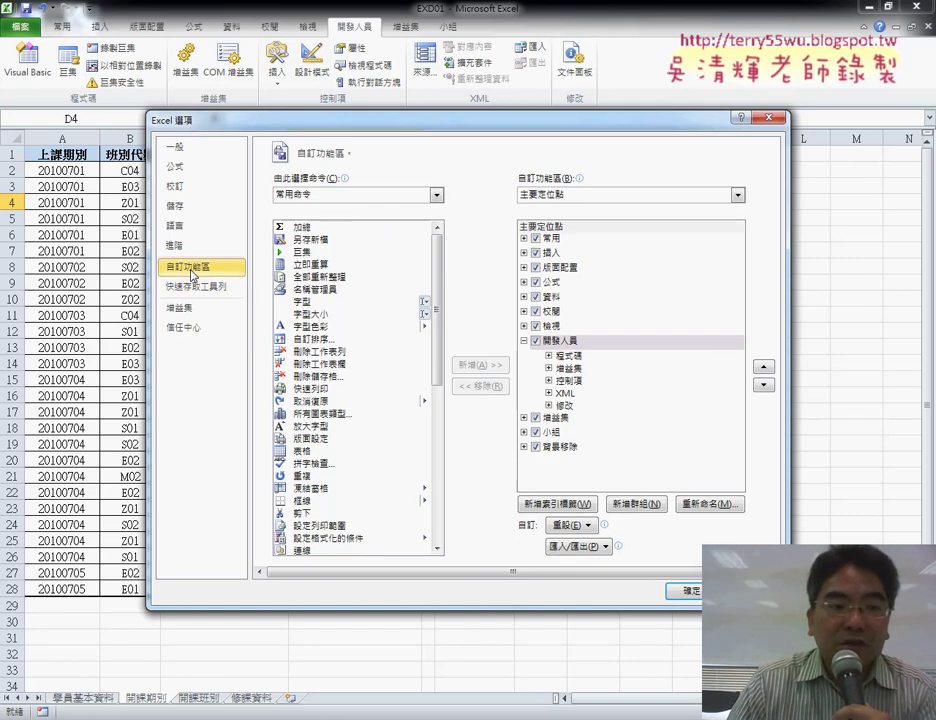
{"action": "left_click", "coordinate": [538, 345]}
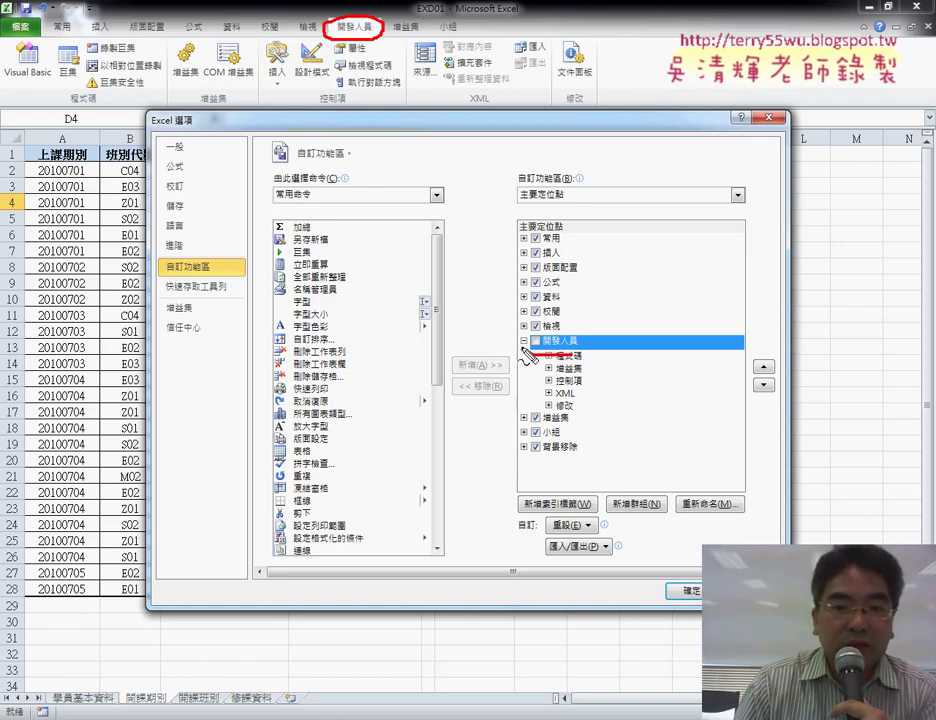
{"action": "left_click_drag", "start_coordinate": [524, 355], "coordinate": [524, 343]}
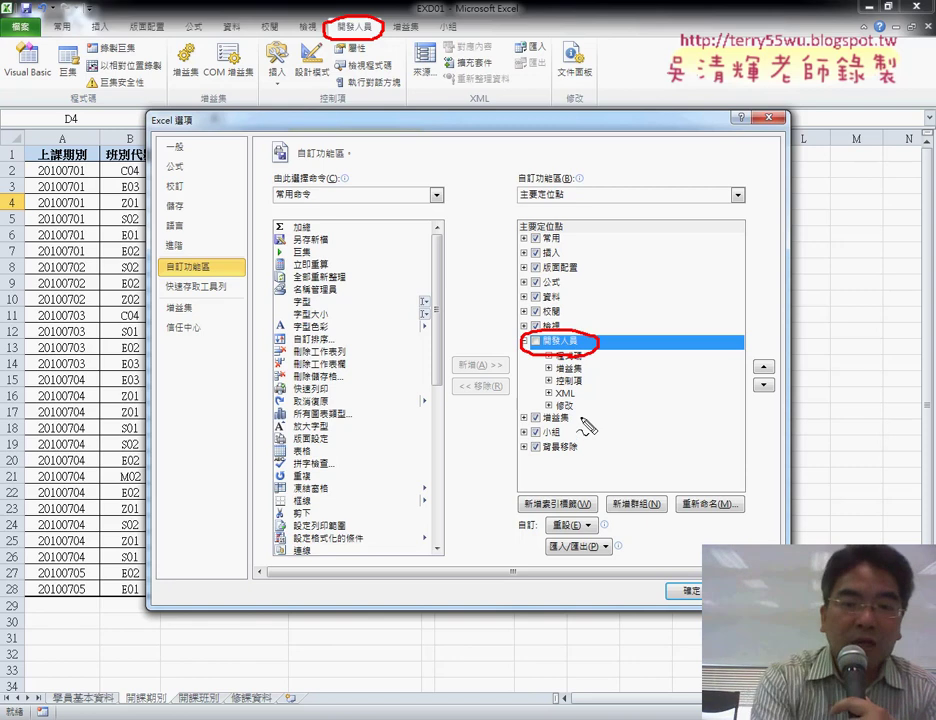
{"action": "key", "text": "Escape"}
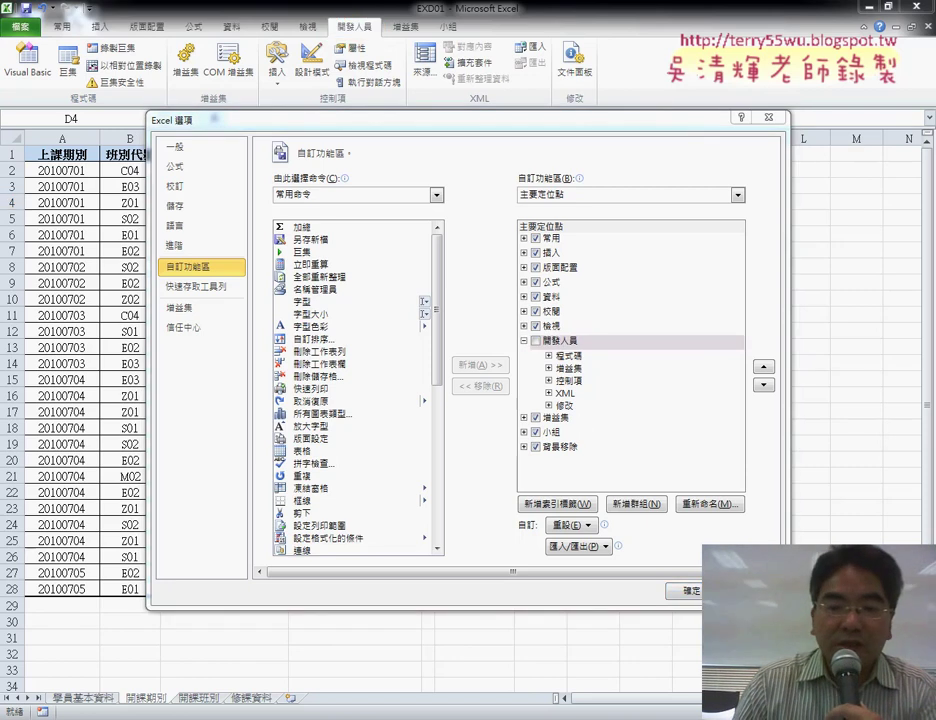
{"action": "left_click", "coordinate": [611, 430]}
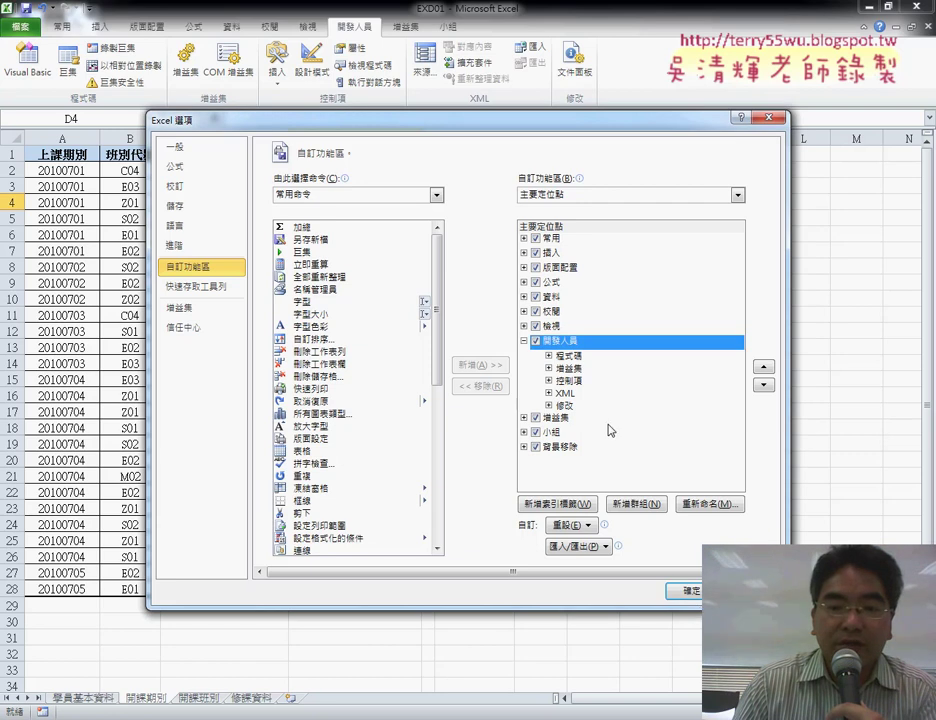
{"action": "left_click", "coordinate": [695, 597]}
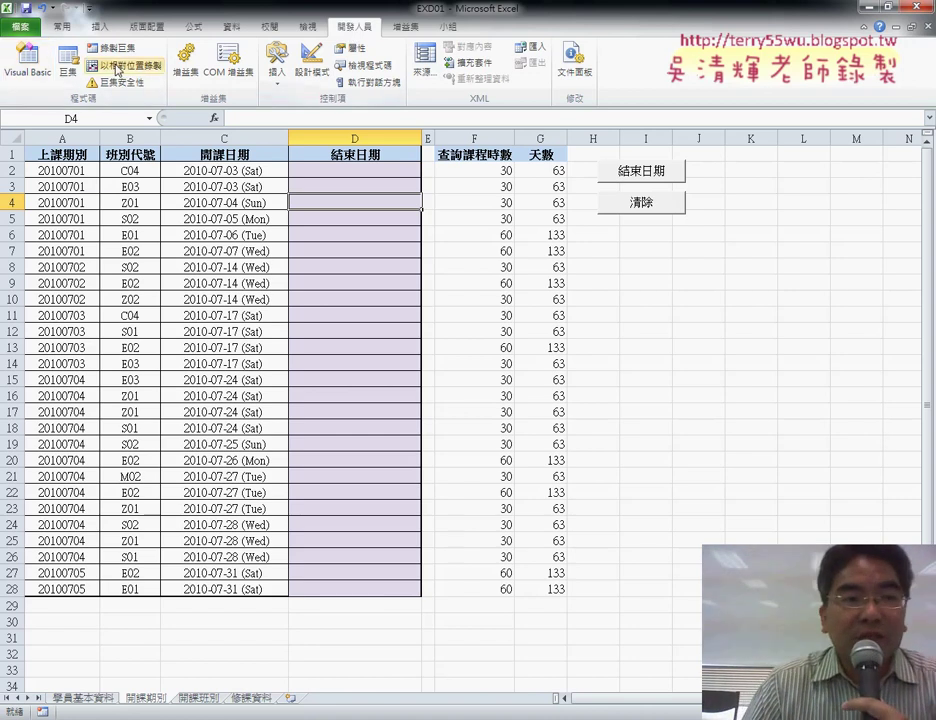
Open the enlarged VBA editor and remove Module1 without exporting it
{"action": "left_click", "coordinate": [30, 60]}
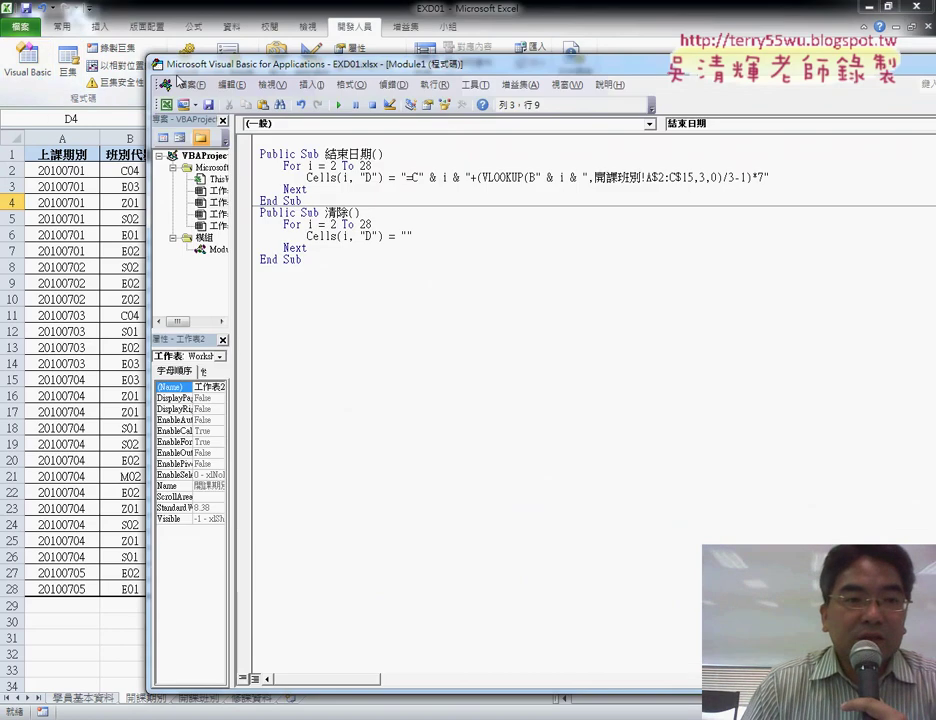
{"action": "mouse_move", "coordinate": [148, 56]}
{"action": "left_mouse_down"}
{"action": "mouse_move", "coordinate": [2, 38]}
{"action": "mouse_move", "coordinate": [50, 40]}
{"action": "mouse_move", "coordinate": [148, 90]}
{"action": "mouse_move", "coordinate": [156, 112]}
{"action": "mouse_move", "coordinate": [176, 76]}
{"action": "left_mouse_up"}
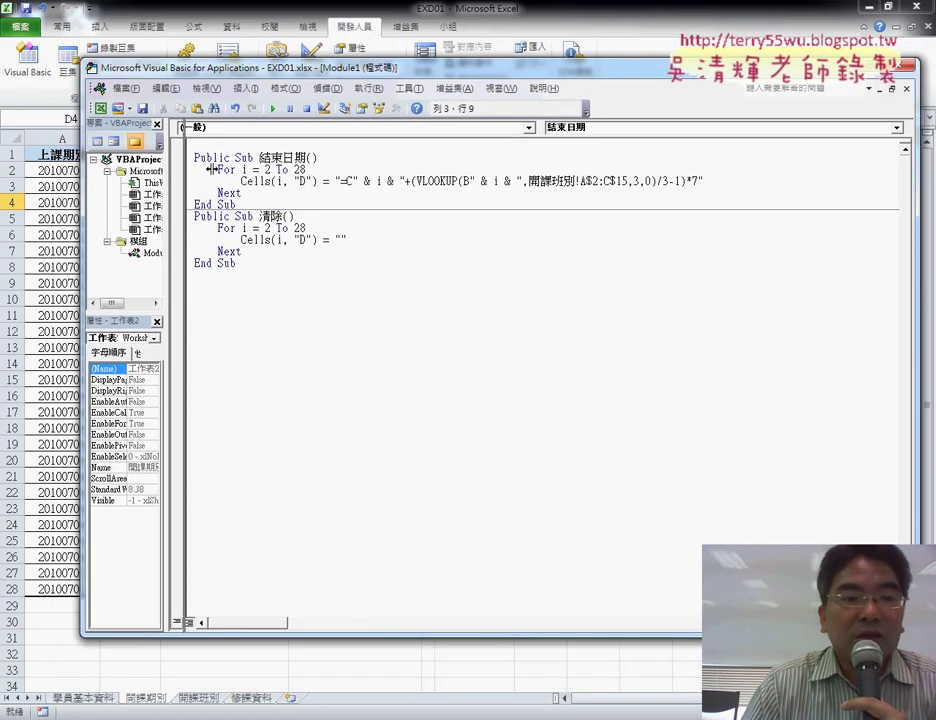
{"action": "left_click_drag", "start_coordinate": [168, 170], "coordinate": [268, 170]}
{"action": "left_click", "coordinate": [157, 254]}
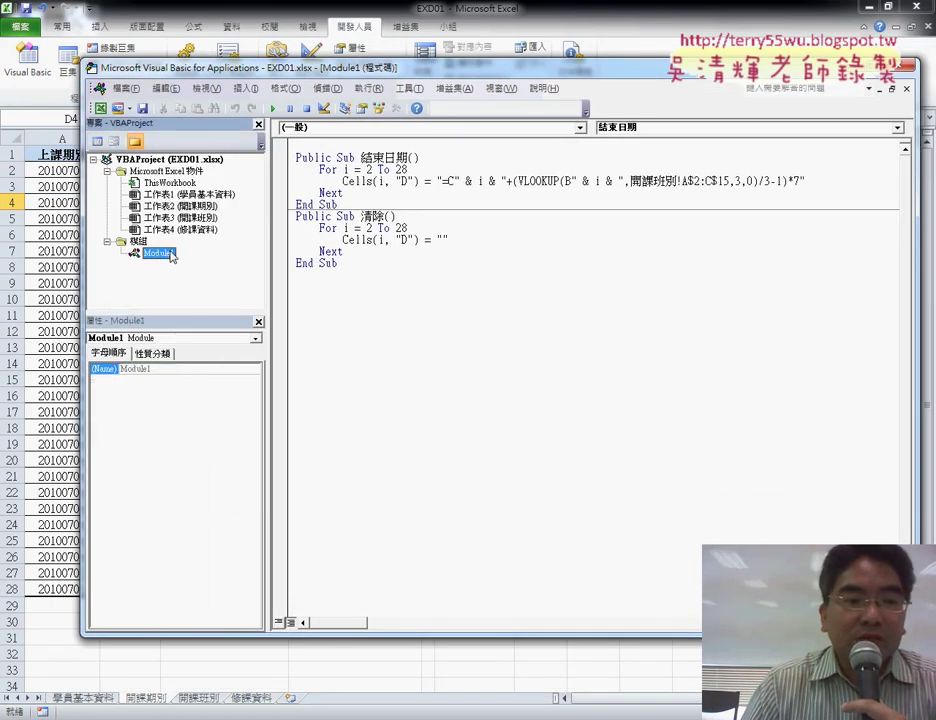
{"action": "right_click", "coordinate": [160, 254]}
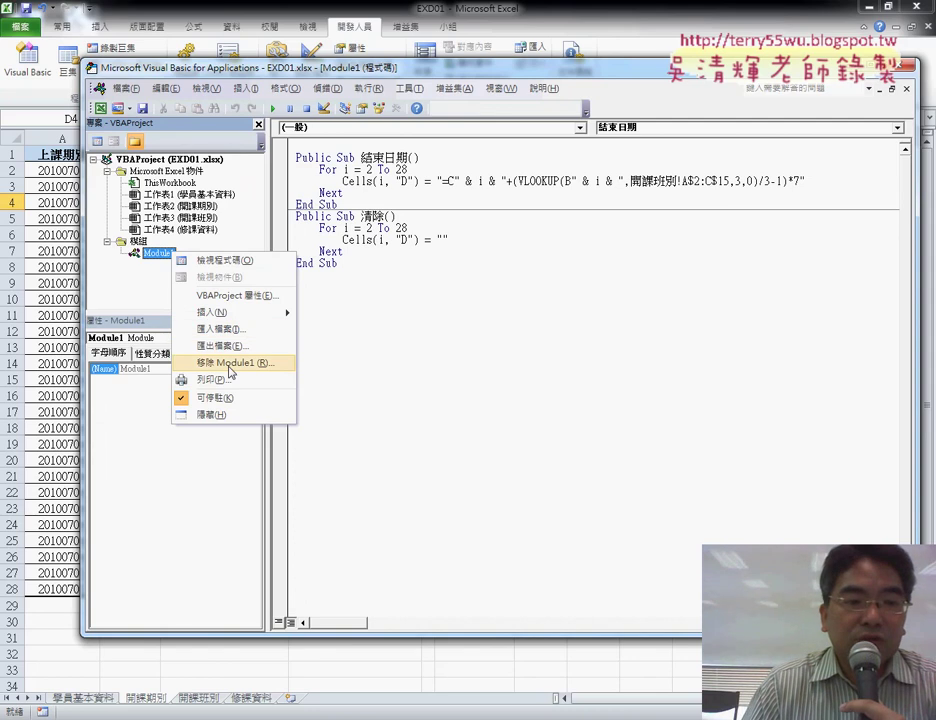
{"action": "left_click", "coordinate": [231, 365]}
{"action": "left_click", "coordinate": [443, 420]}
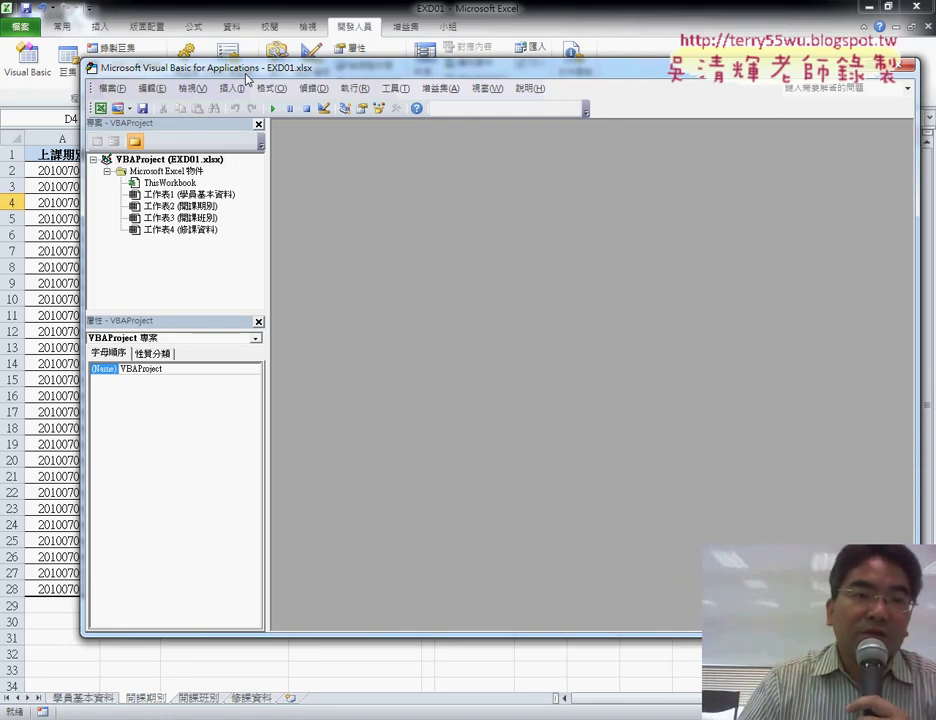
Insert a new empty module into the workbook's VBA project
{"action": "left_click_drag", "start_coordinate": [248, 80], "coordinate": [343, 170]}
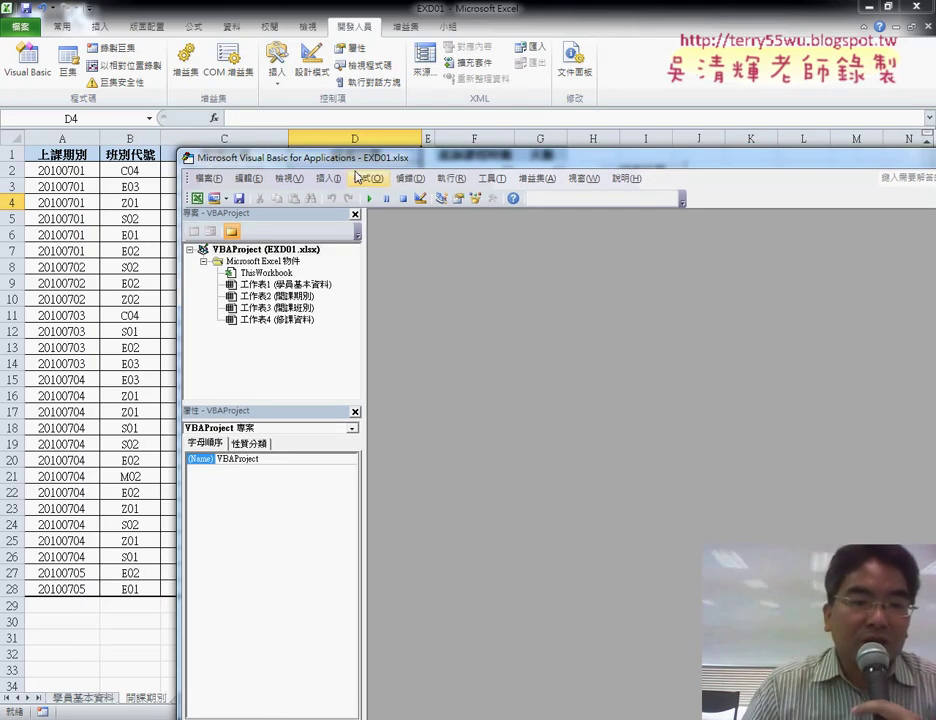
{"action": "right_click", "coordinate": [276, 285]}
{"action": "mouse_move", "coordinate": [318, 346]}
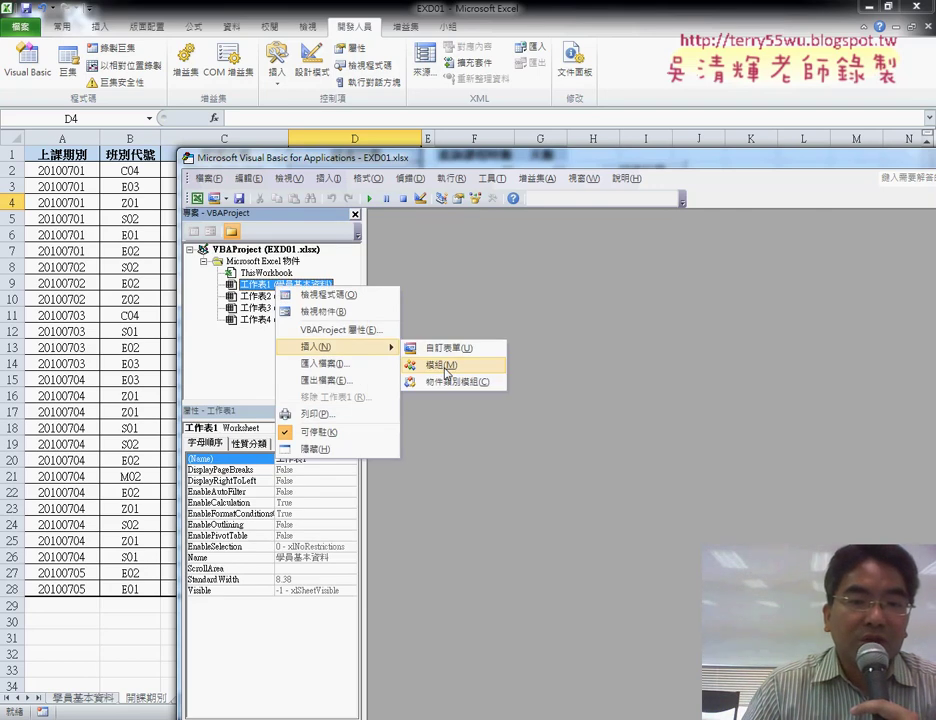
{"action": "left_click", "coordinate": [446, 372]}
Copy the 結束日期 heading text from cell D1 and switch back to the VBA editor
{"action": "left_click_drag", "start_coordinate": [428, 162], "coordinate": [548, 271]}
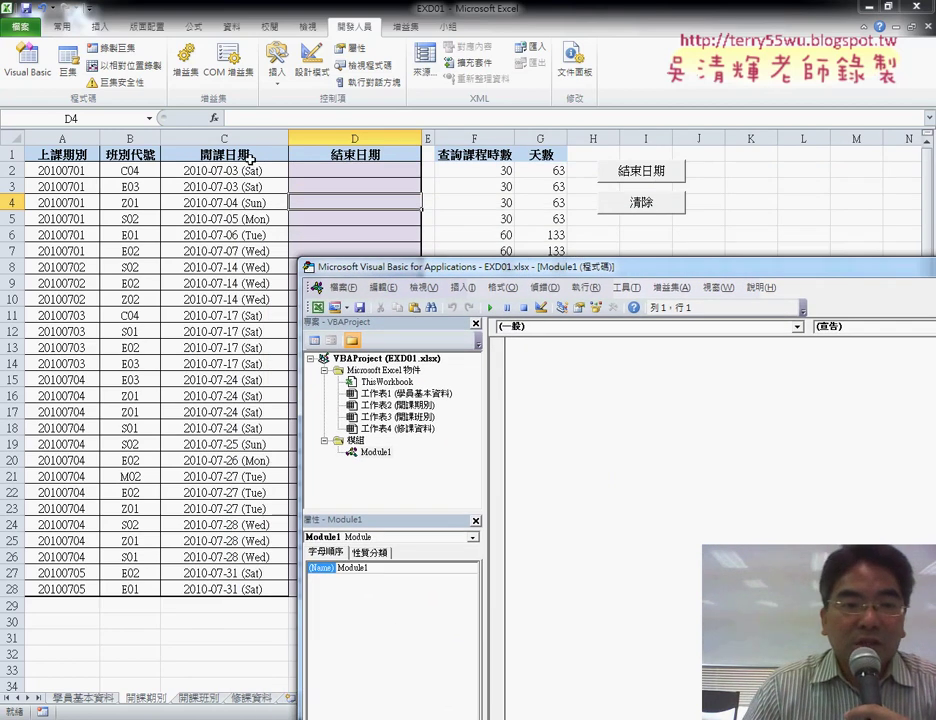
{"action": "left_click", "coordinate": [372, 155]}
{"action": "double_click", "coordinate": [256, 118]}
{"action": "key", "text": "ctrl+c"}
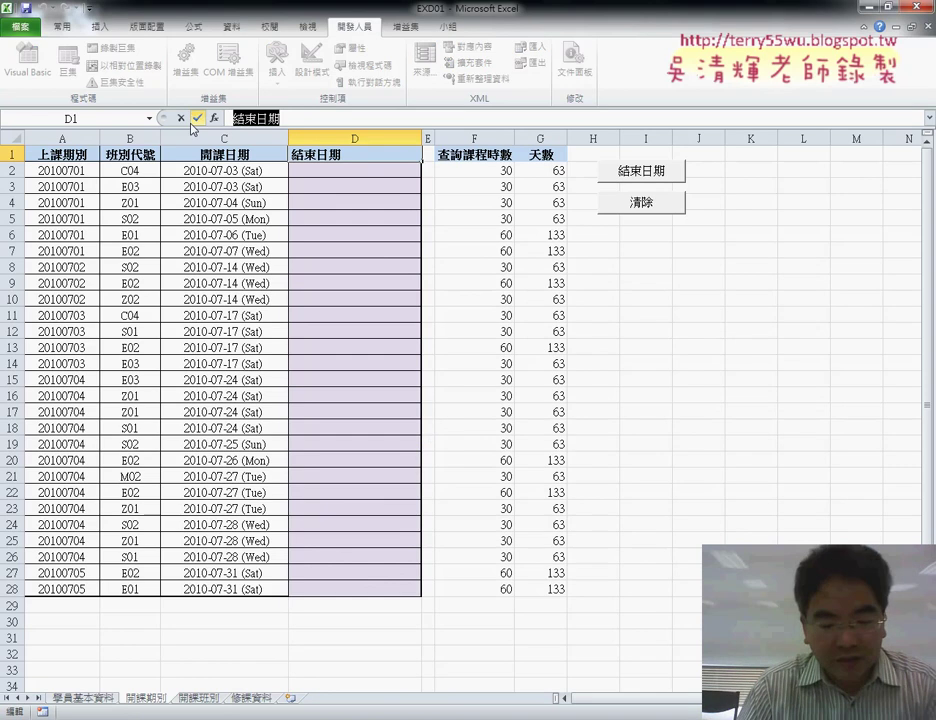
{"action": "left_click", "coordinate": [183, 118]}
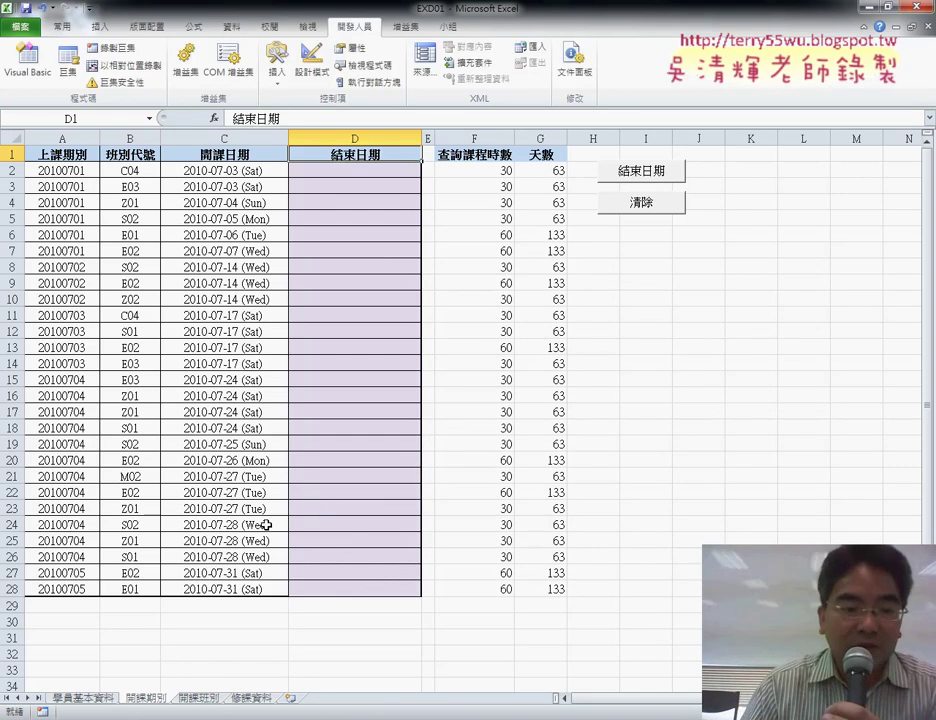
{"action": "key", "text": "alt+F11"}
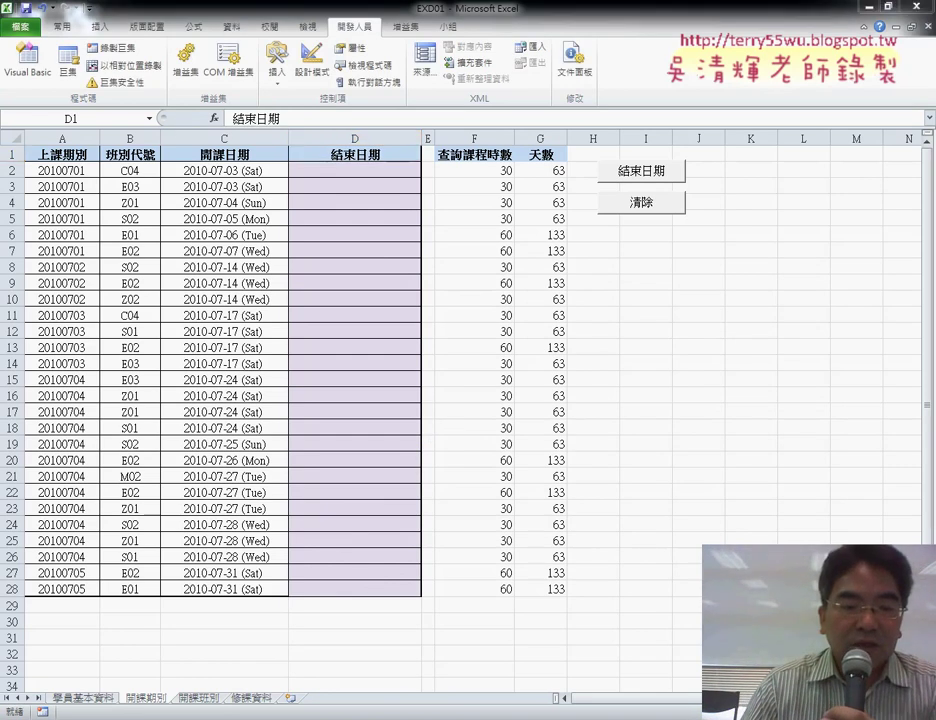
Add a procedure named 結束日期 to Module1 by pasting the copied heading as its name
{"action": "left_click_drag", "start_coordinate": [541, 277], "coordinate": [376, 188]}
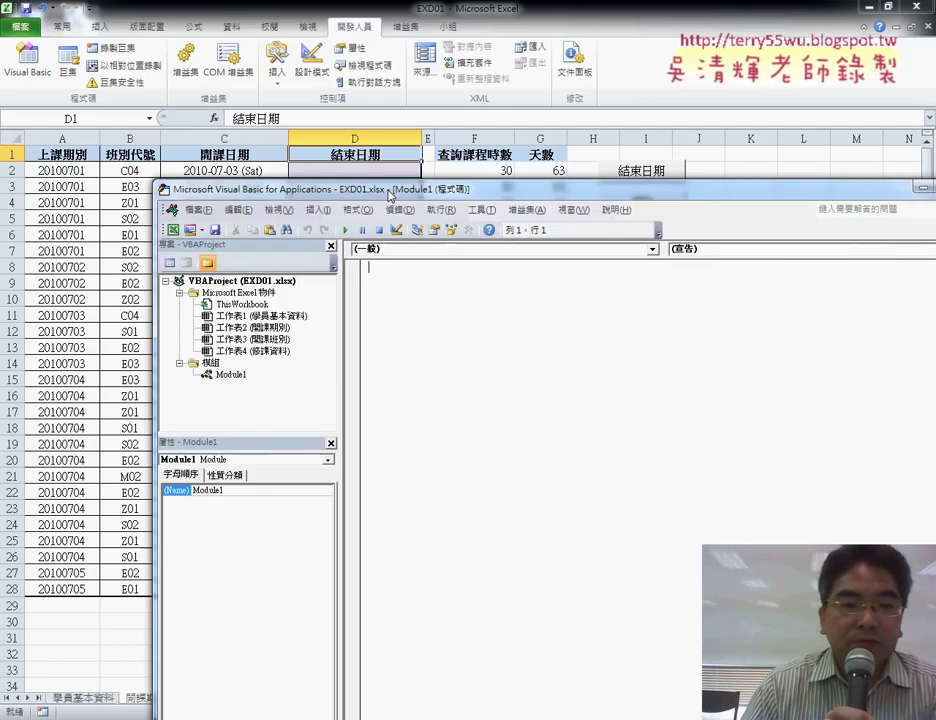
{"action": "left_click", "coordinate": [205, 364]}
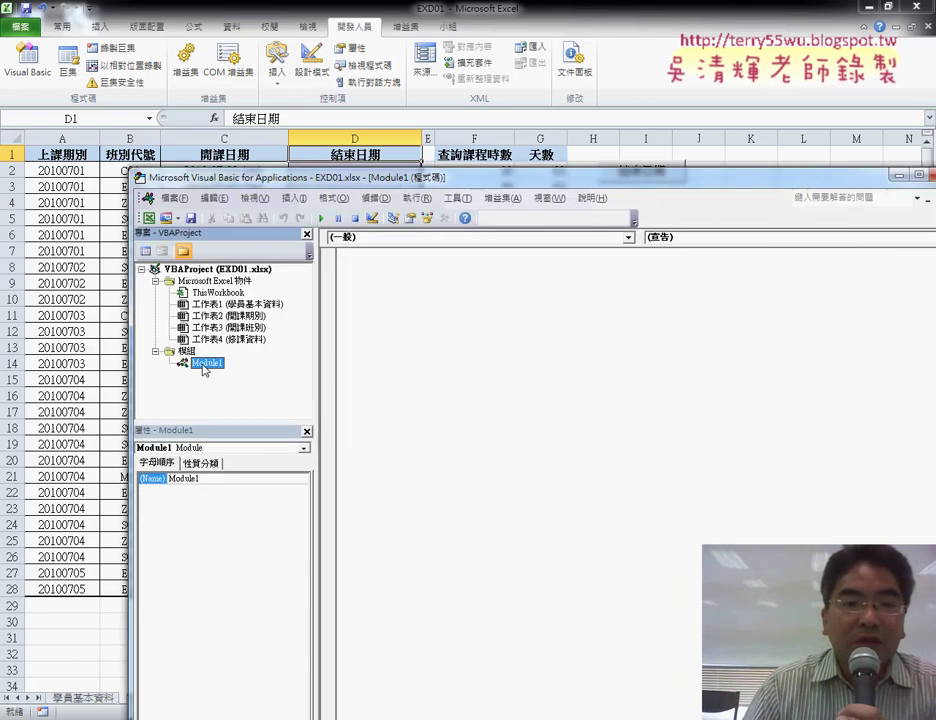
{"action": "left_click", "coordinate": [376, 260]}
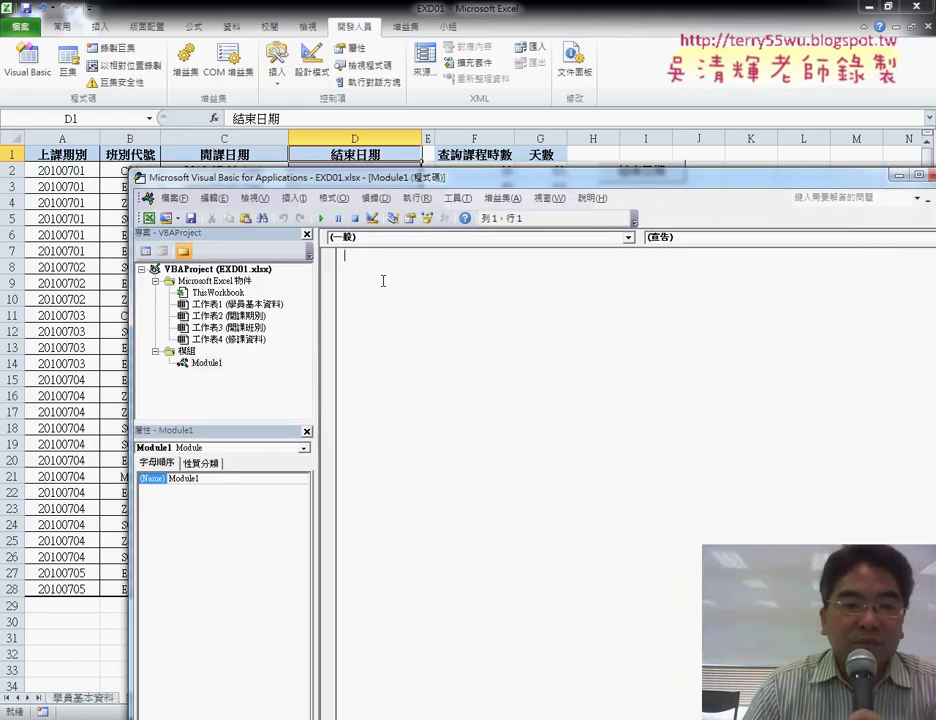
{"action": "left_click", "coordinate": [293, 198]}
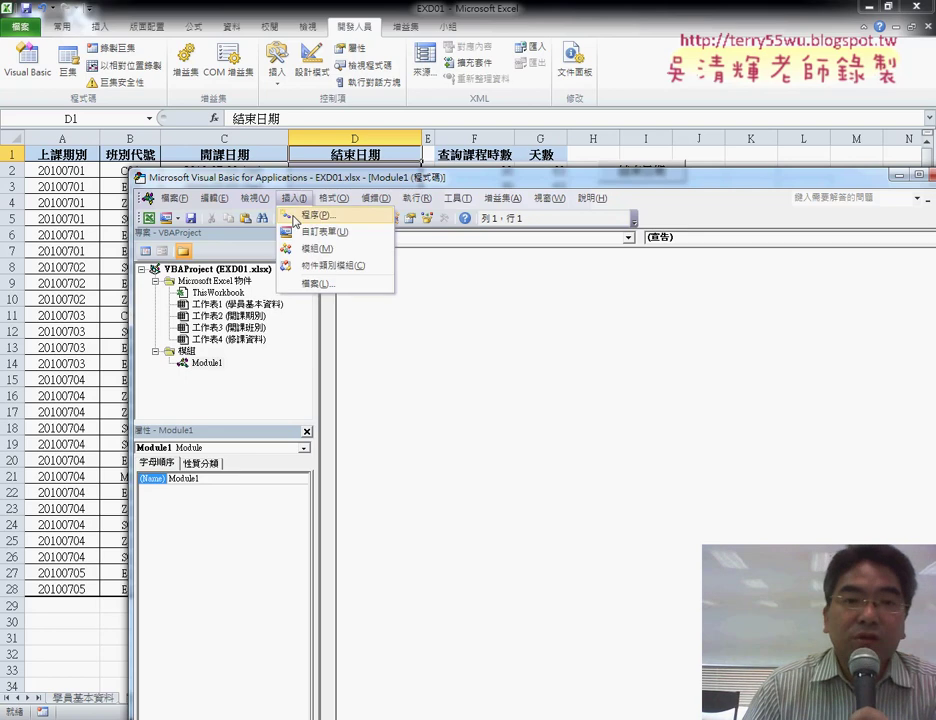
{"action": "left_click", "coordinate": [296, 216]}
{"action": "right_click", "coordinate": [411, 209]}
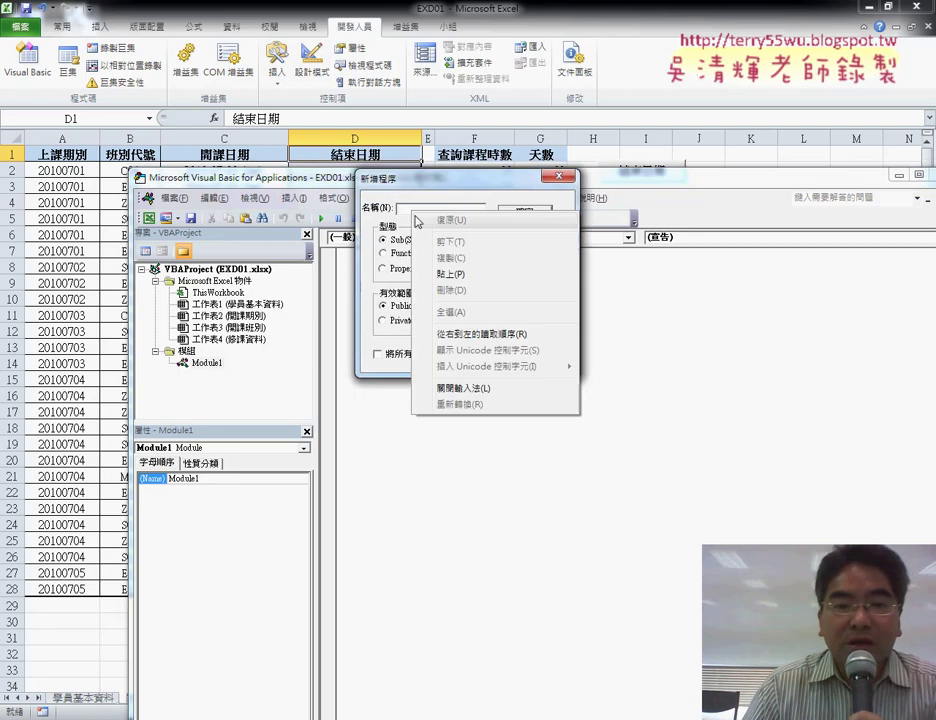
{"action": "left_click", "coordinate": [447, 274]}
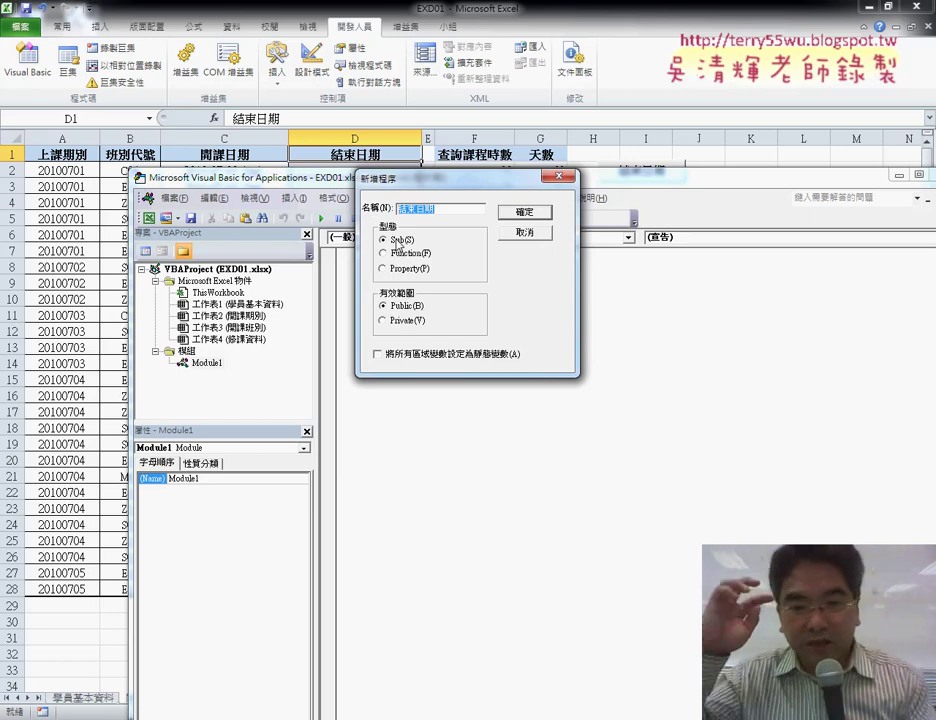
{"action": "left_click", "coordinate": [533, 213]}
{"action": "mouse_move", "coordinate": [472, 179]}
{"action": "left_mouse_down"}
{"action": "mouse_move", "coordinate": [485, 202]}
{"action": "mouse_move", "coordinate": [614, 274]}
{"action": "left_mouse_up"}
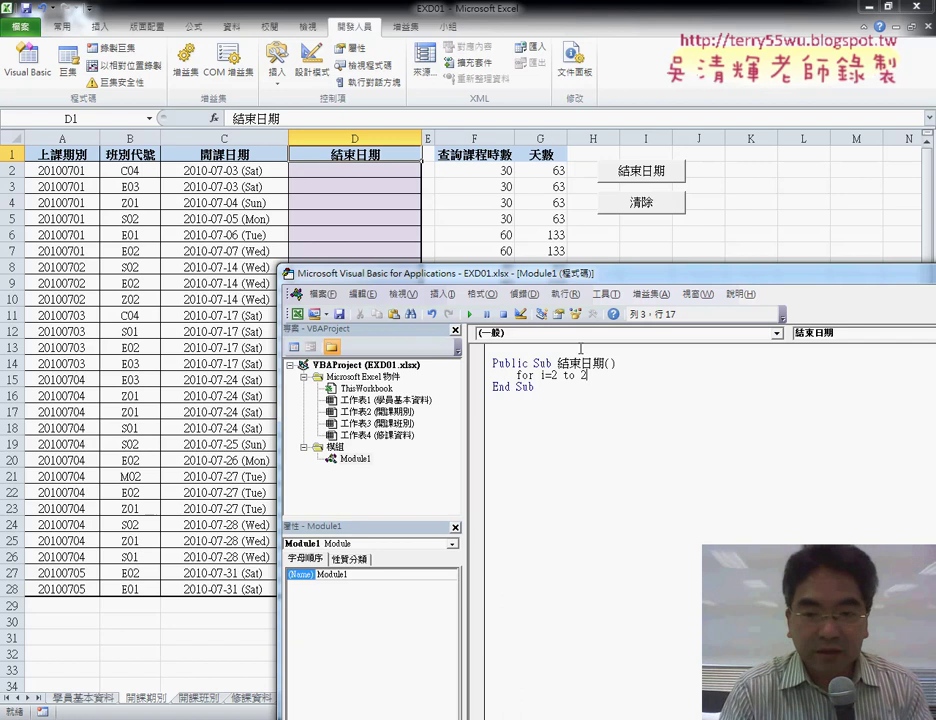
Close the For i = 2 To 28 loop with Next and indent the empty inner line
{"action": "key", "text": "Return"}
{"action": "key", "text": "Return"}
{"action": "type", "text": "n"}
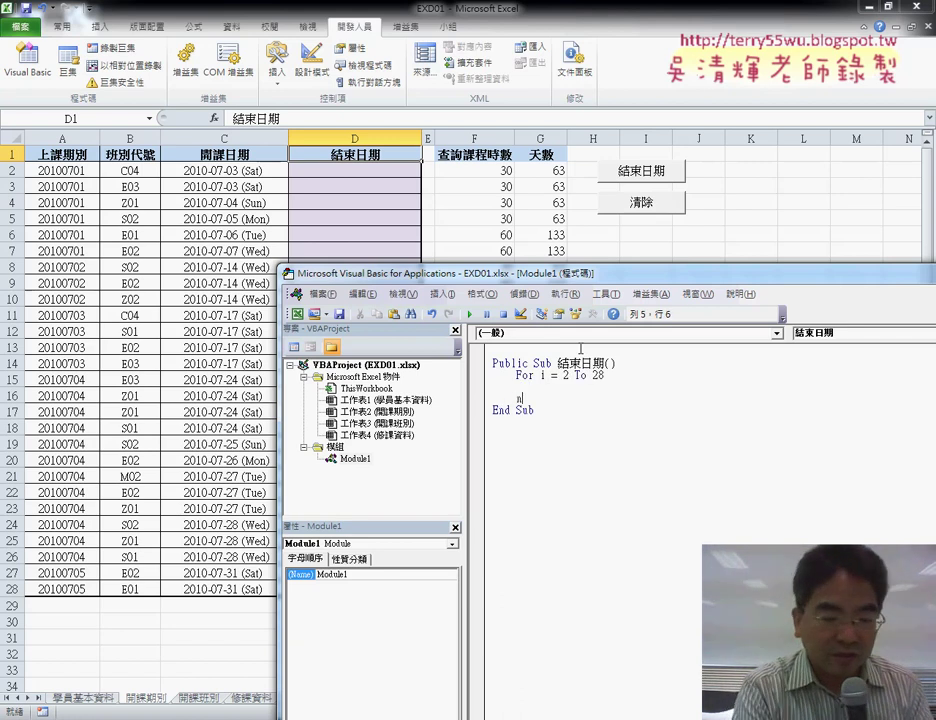
{"action": "type", "text": "ext"}
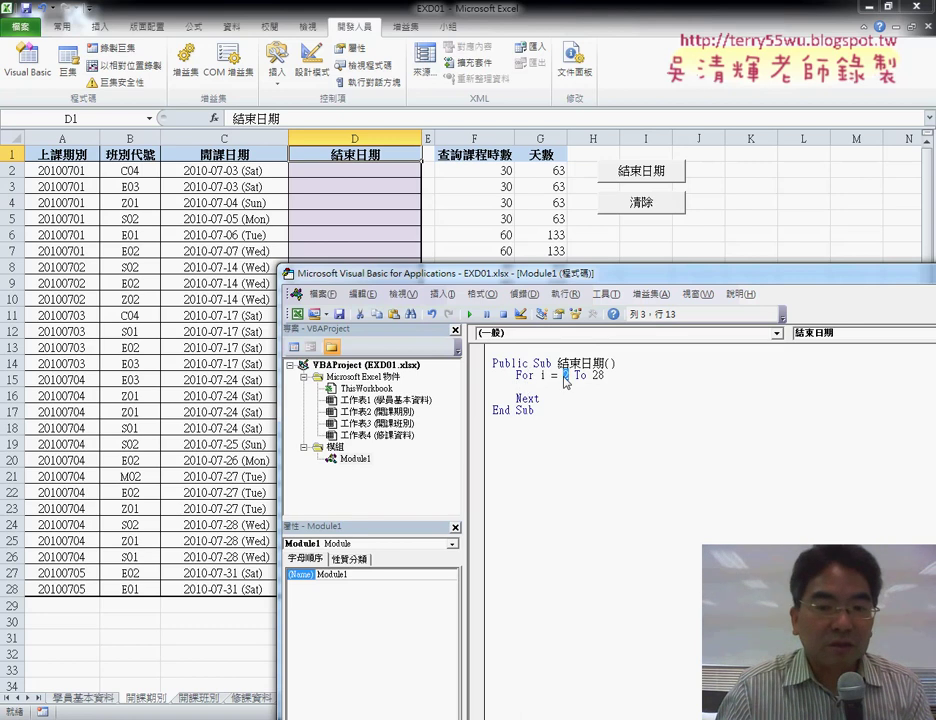
{"action": "double_click", "coordinate": [543, 376]}
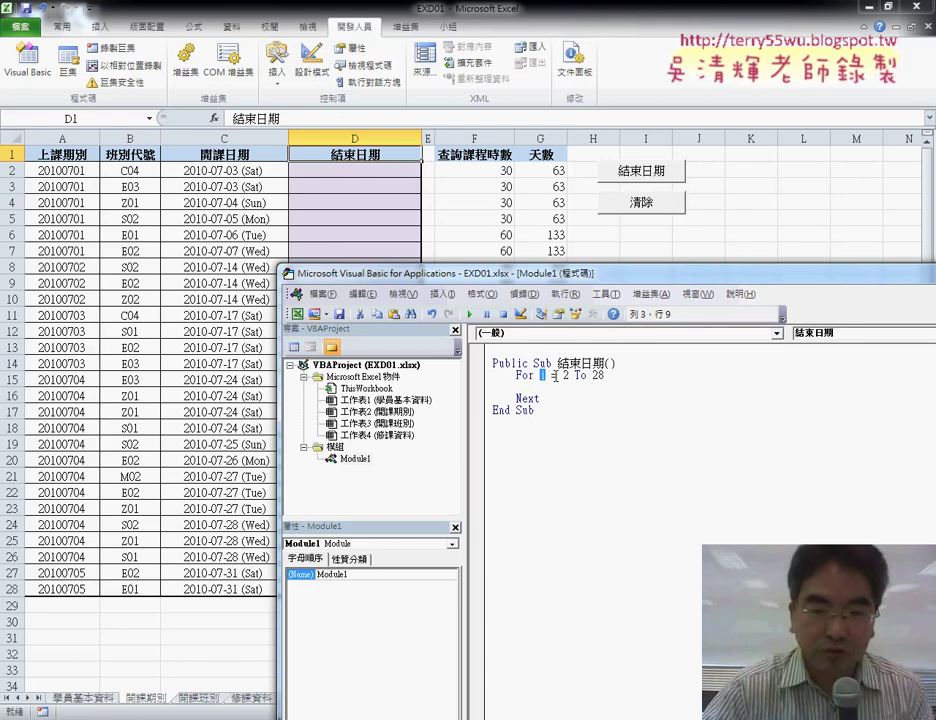
{"action": "key", "text": "Down"}
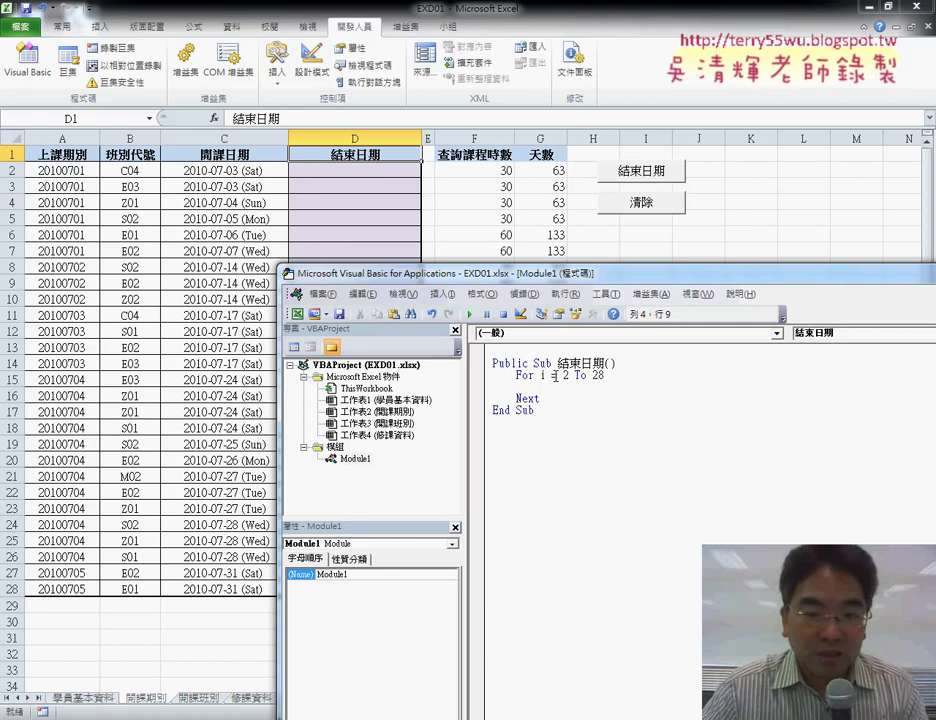
{"action": "left_click_drag", "start_coordinate": [516, 375], "coordinate": [488, 374]}
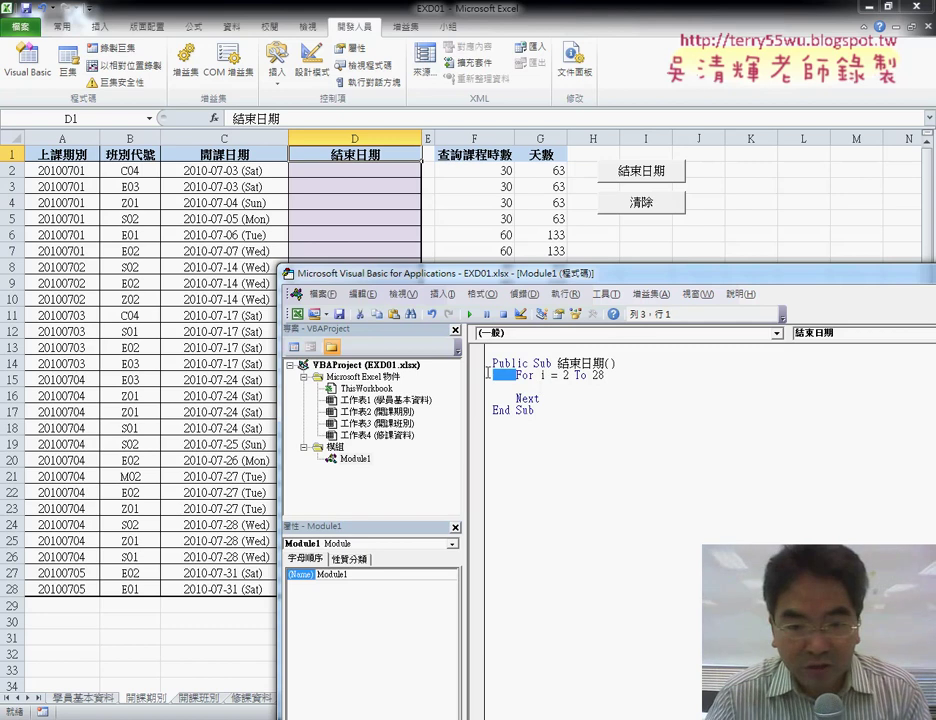
{"action": "left_click", "coordinate": [563, 389]}
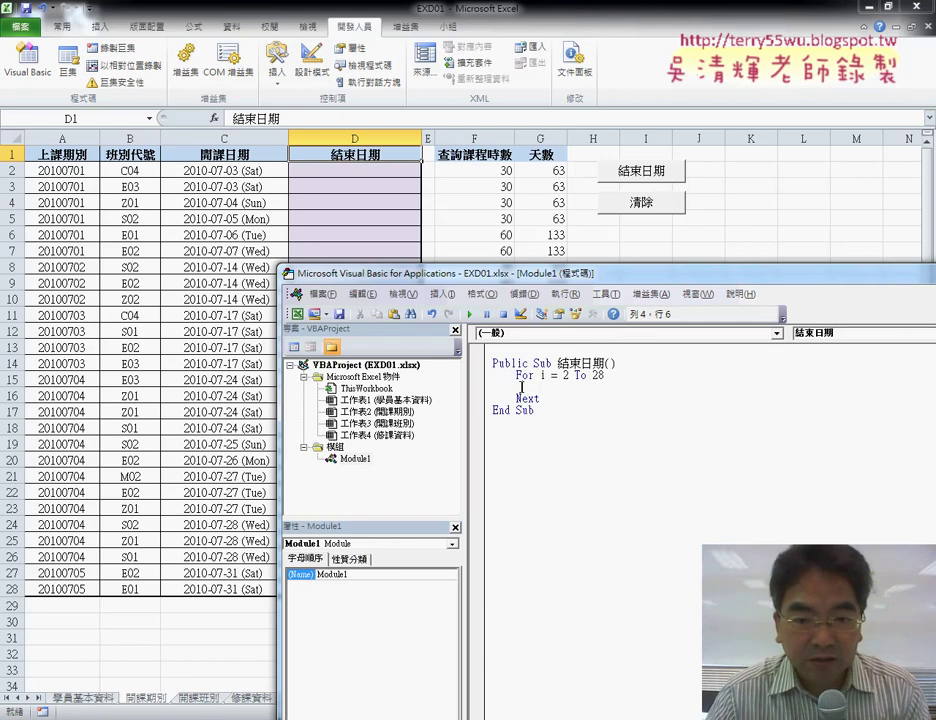
{"action": "key", "text": "Tab"}
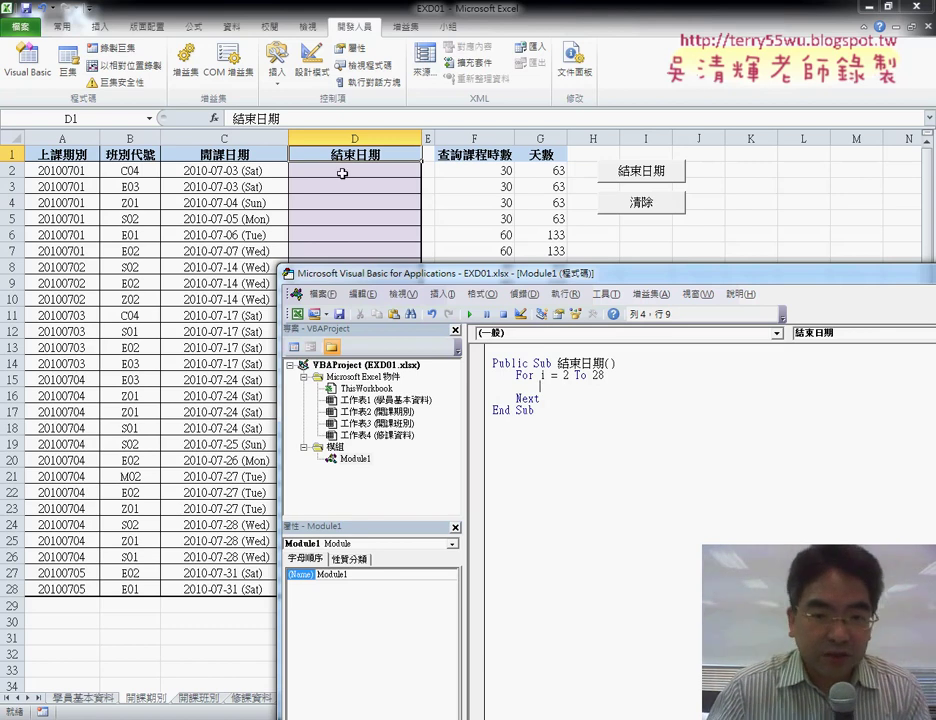
Write Cells(i, "D") = "" as the loop body
{"action": "type", "text": "ce"}
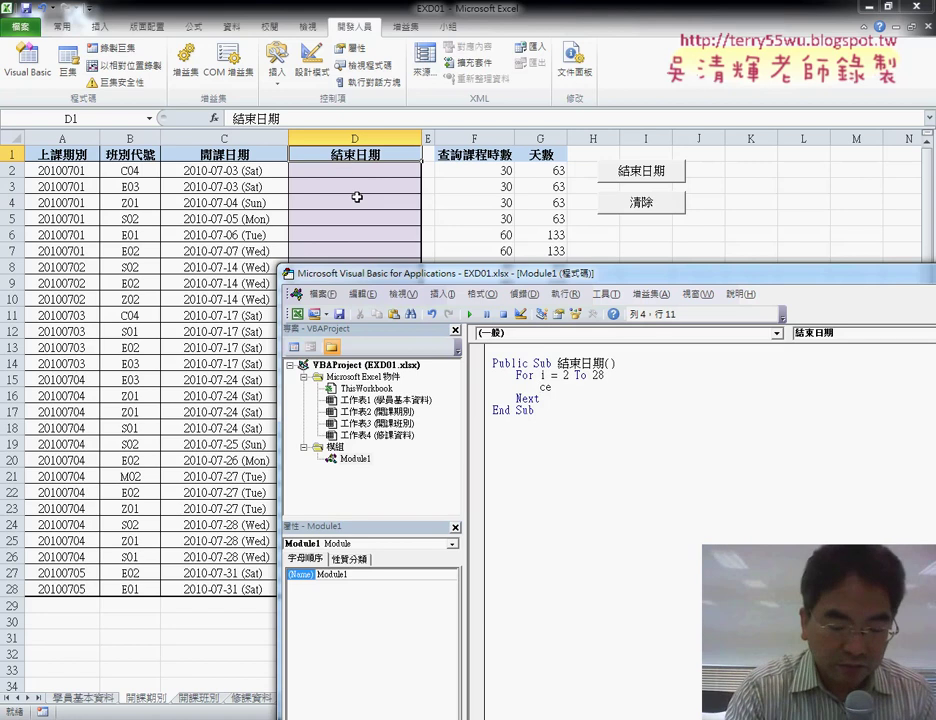
{"action": "type", "text": "lls("}
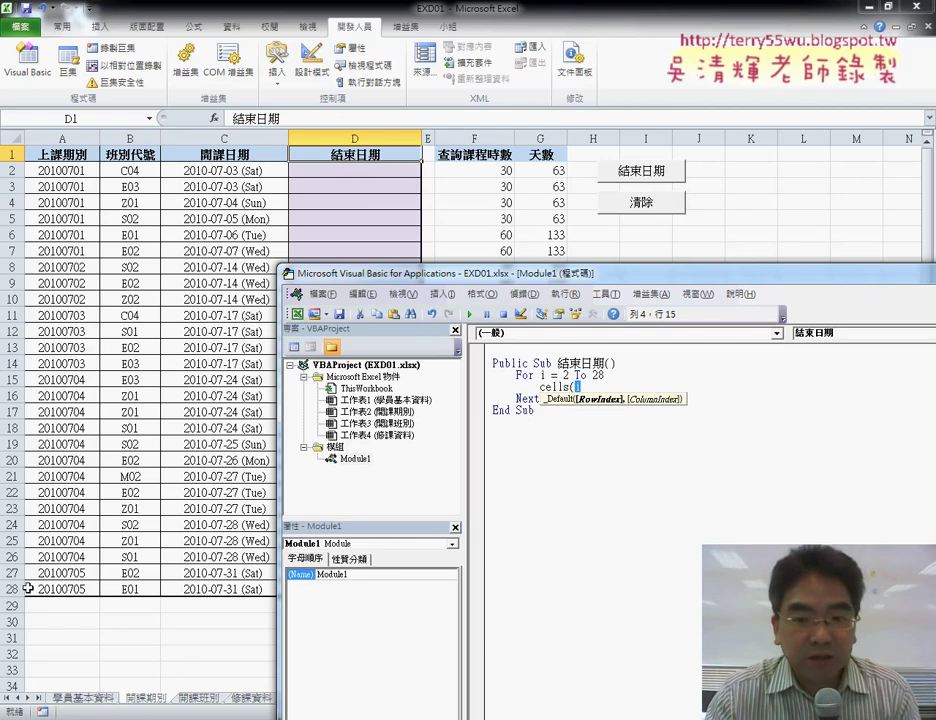
{"action": "type", "text": "i"}
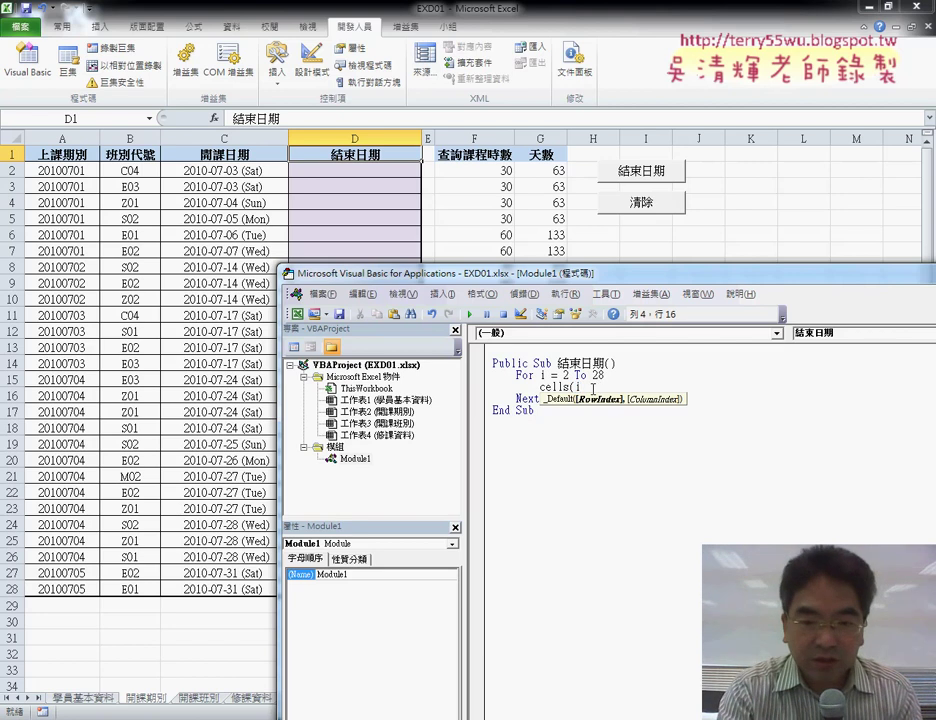
{"action": "type", "text": ",\""}
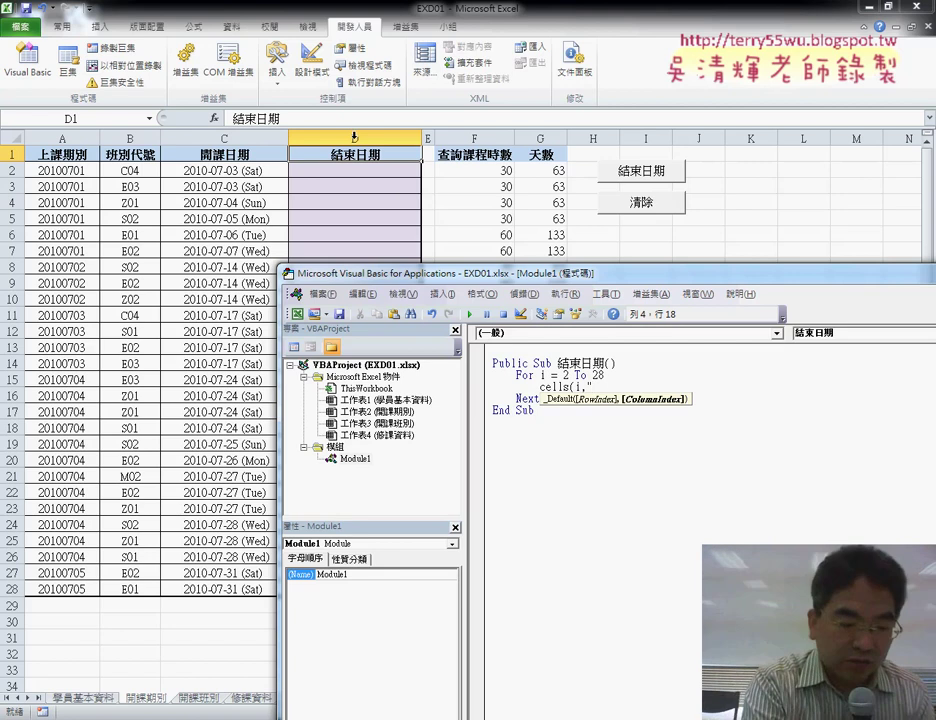
{"action": "type", "text": "D\""}
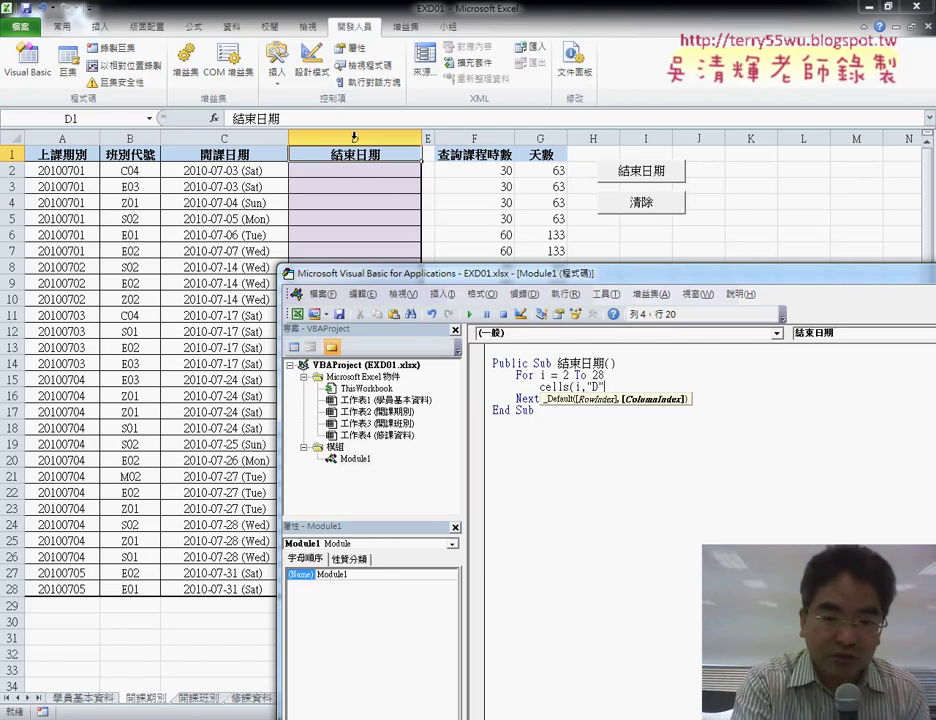
{"action": "type", "text": ")="}
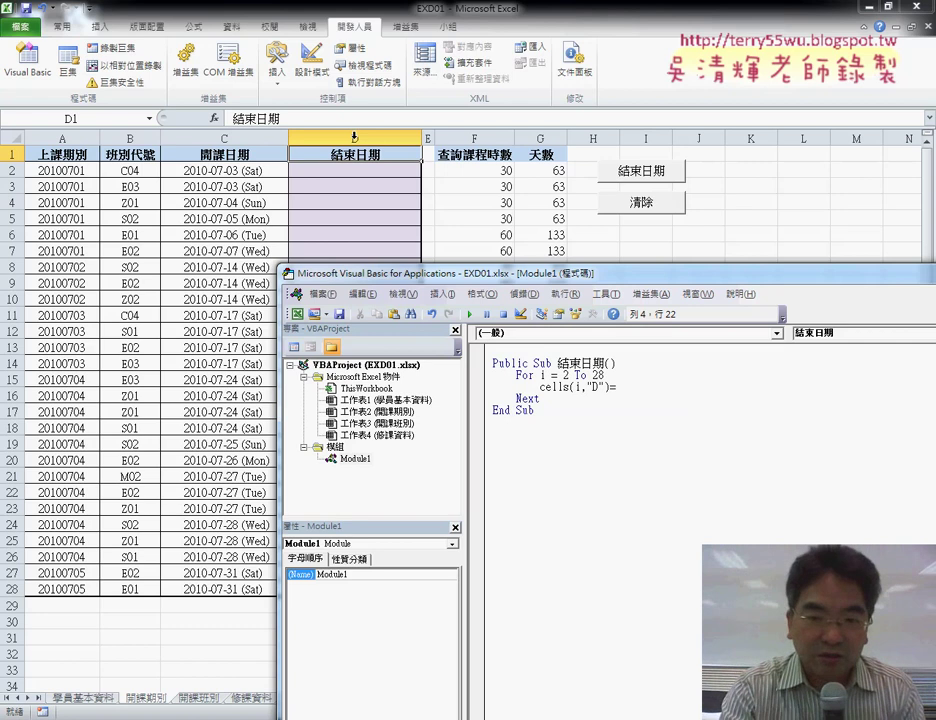
{"action": "left_click", "coordinate": [515, 398]}
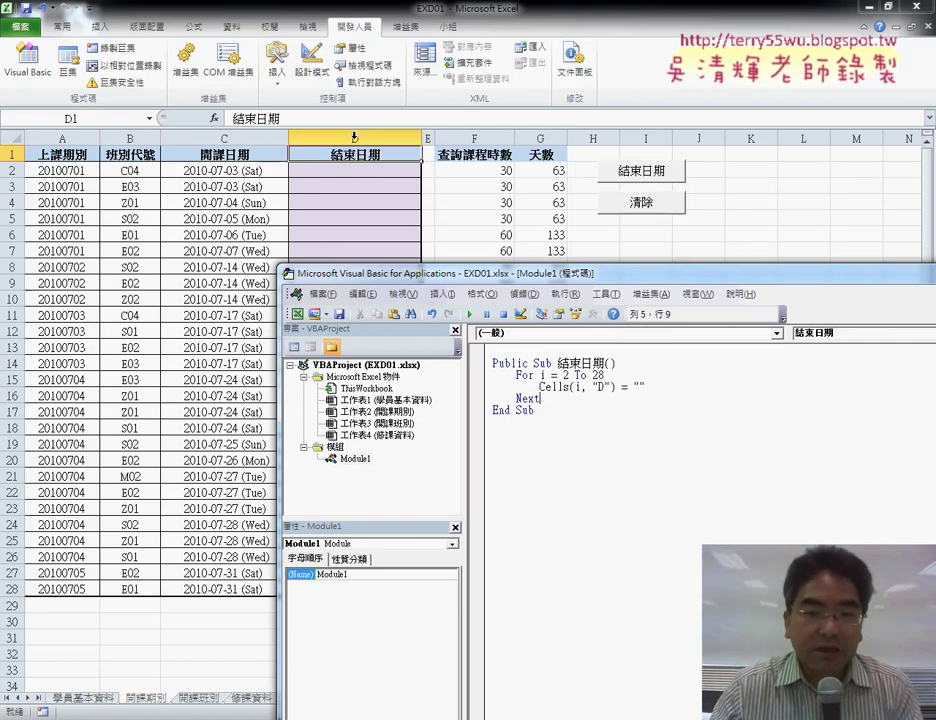
{"action": "left_click_drag", "start_coordinate": [646, 387], "coordinate": [634, 387]}
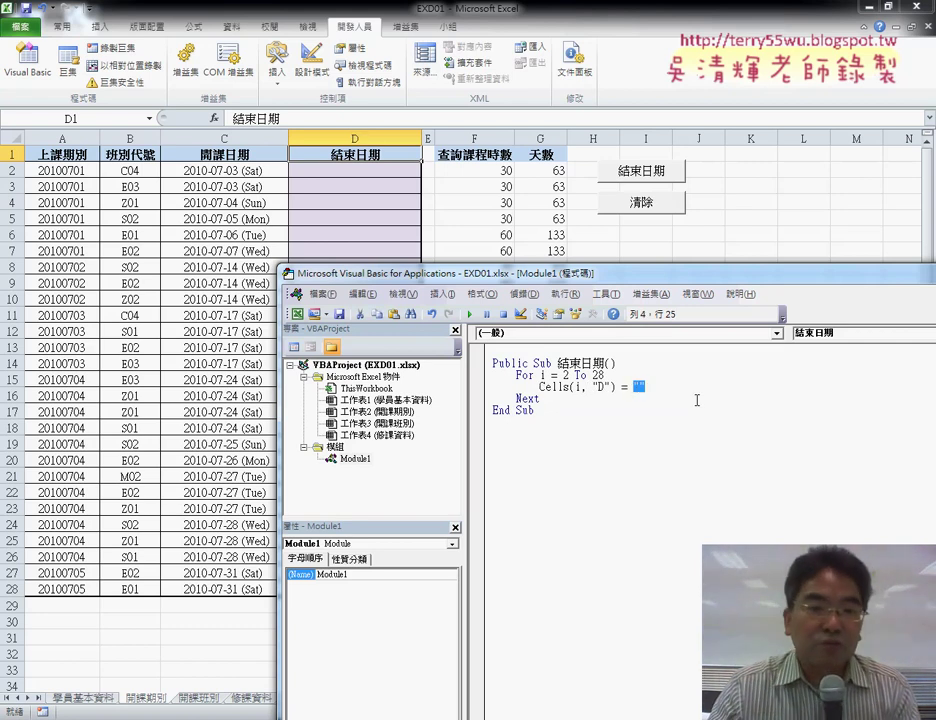
{"action": "left_click", "coordinate": [643, 386]}
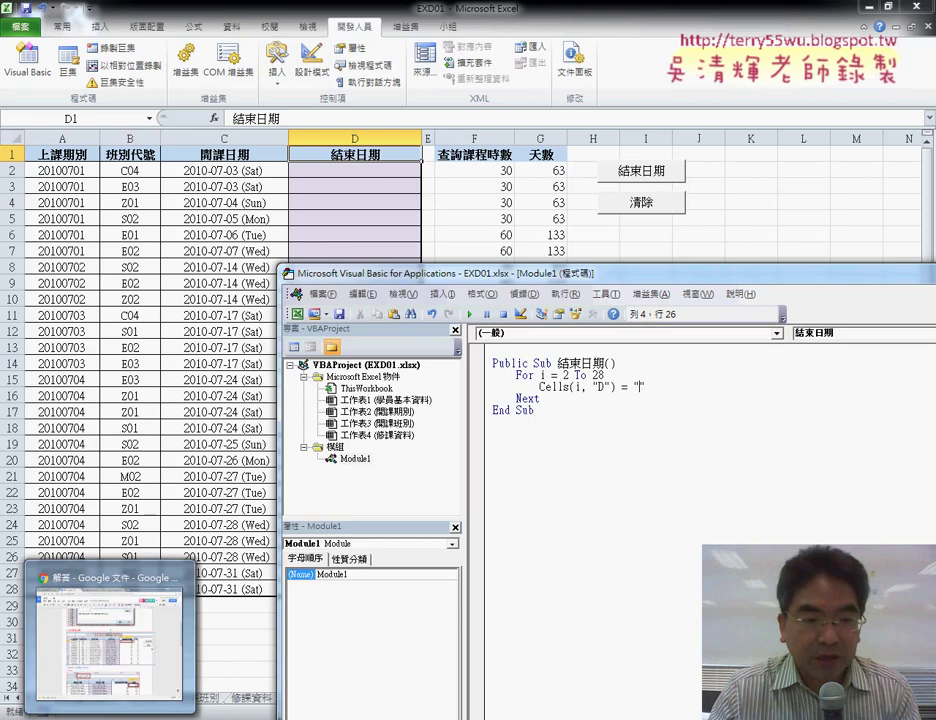
Scroll the Google Docs answer key to the section 5 VBA screenshot, then minimize Chrome
{"action": "left_click", "coordinate": [115, 640]}
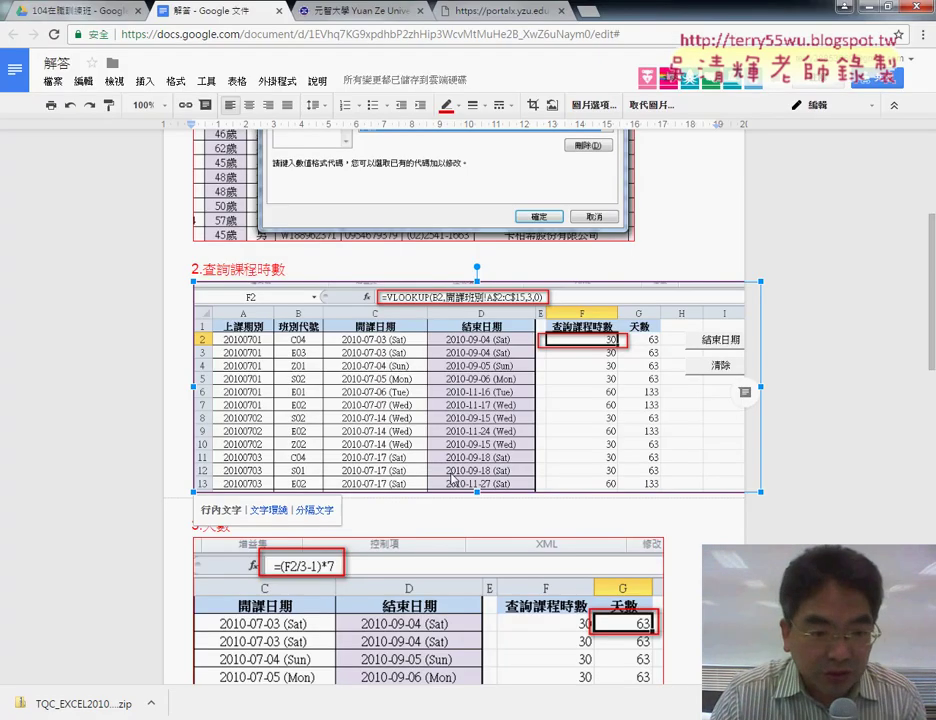
{"action": "scroll", "coordinate": [453, 480], "scroll_direction": "down", "scroll_amount": 6}
{"action": "scroll", "coordinate": [470, 474], "scroll_direction": "down", "scroll_amount": 3}
{"action": "scroll", "coordinate": [483, 469], "scroll_direction": "down", "scroll_amount": 3}
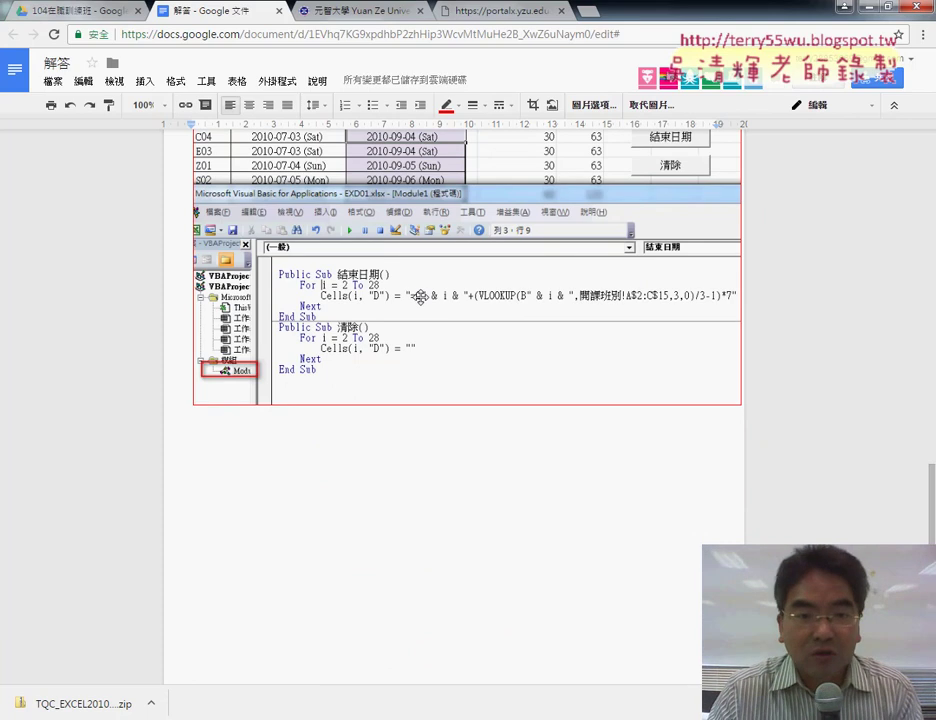
{"action": "left_click", "coordinate": [866, 8]}
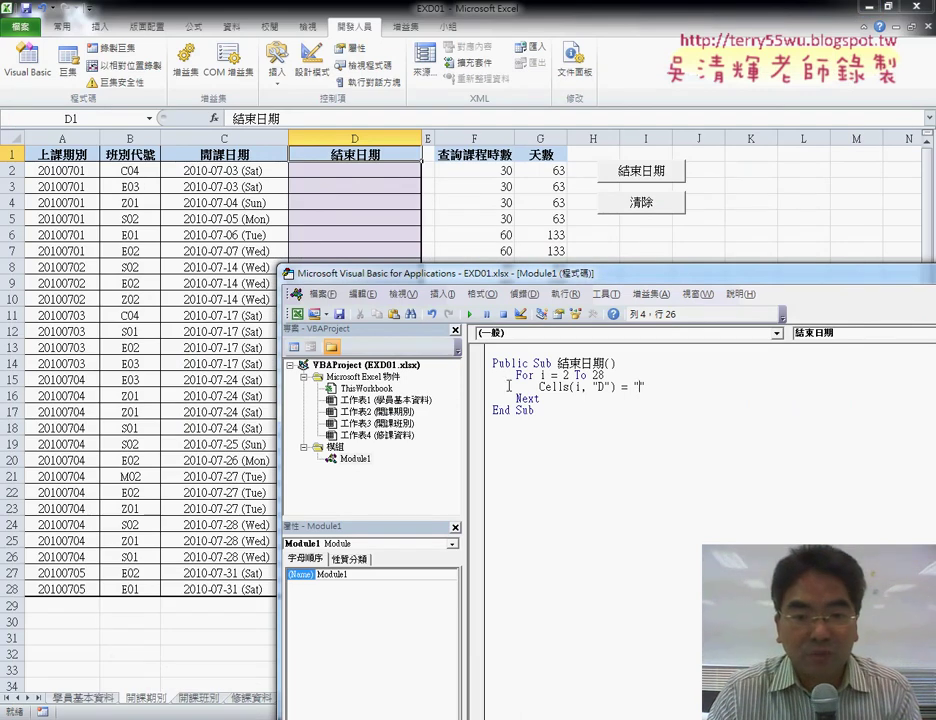
Widen the code pane and reposition the VBA editor window
{"action": "left_click_drag", "start_coordinate": [467, 390], "coordinate": [420, 390]}
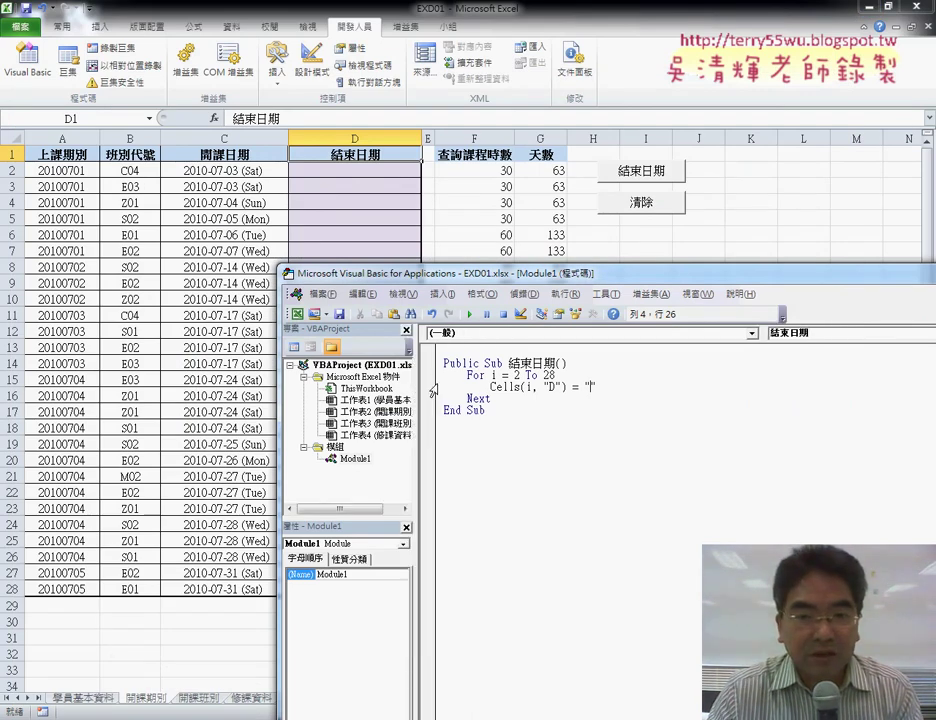
{"action": "left_click_drag", "start_coordinate": [380, 273], "coordinate": [330, 269]}
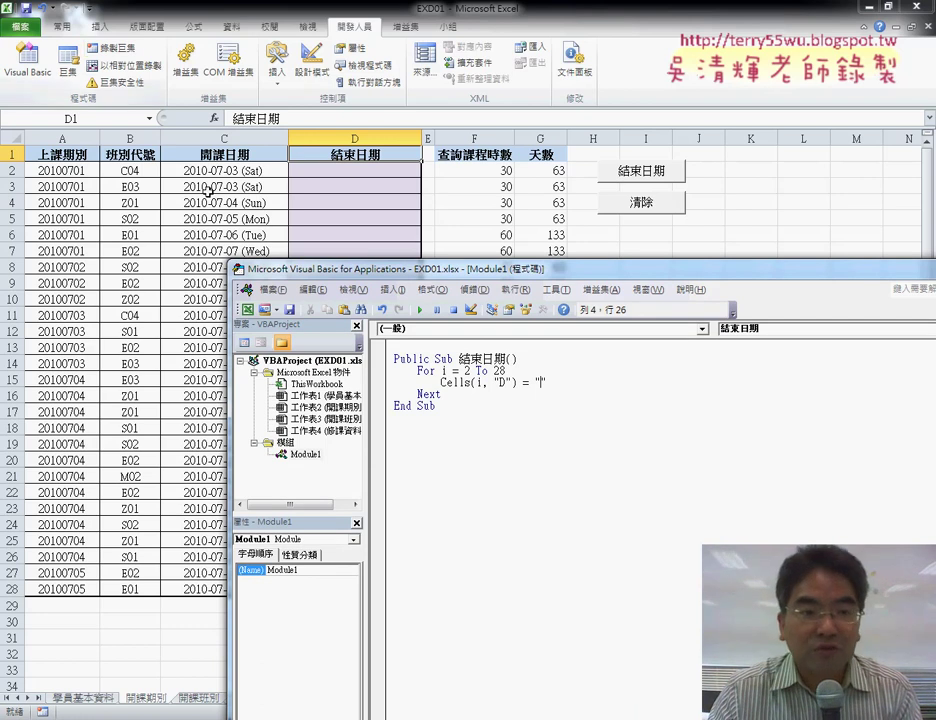
{"action": "left_click_drag", "start_coordinate": [330, 268], "coordinate": [255, 248]}
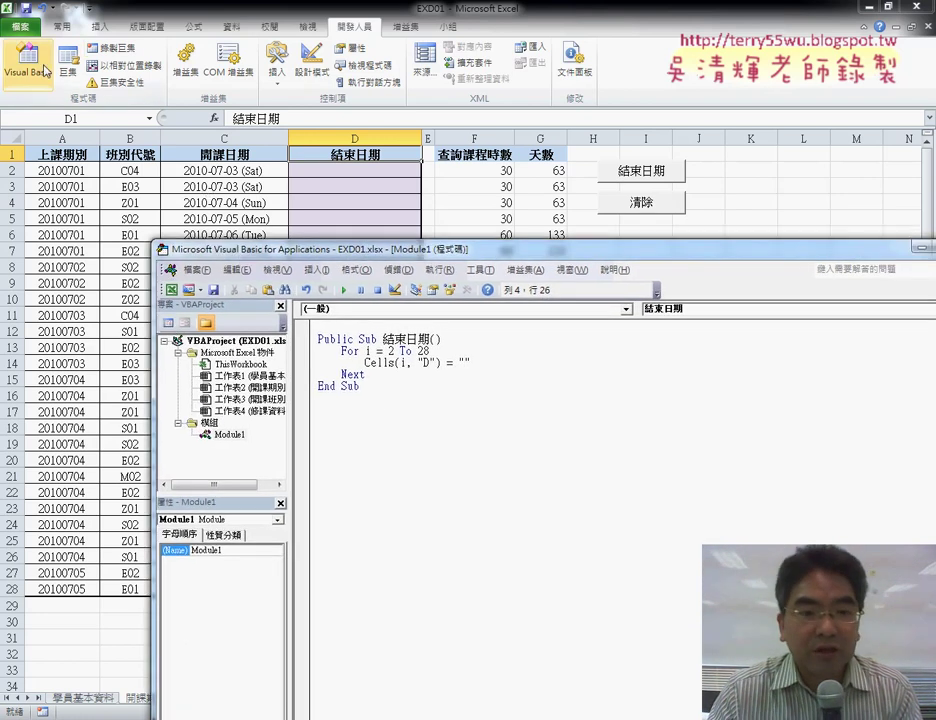
{"action": "left_click_drag", "start_coordinate": [380, 390], "coordinate": [346, 334]}
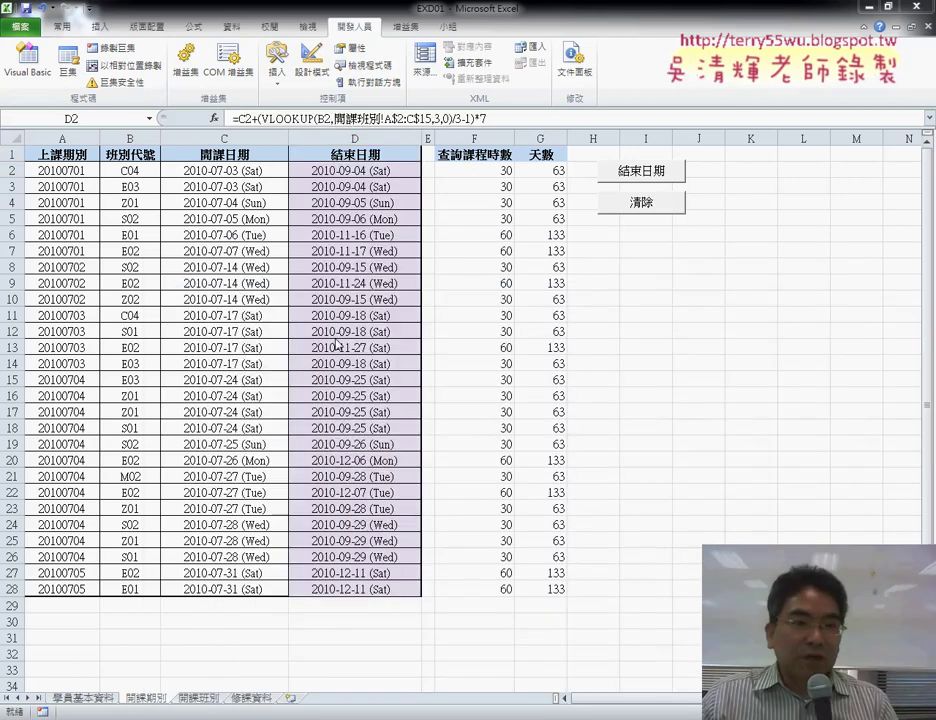
{"action": "left_click", "coordinate": [27, 60]}
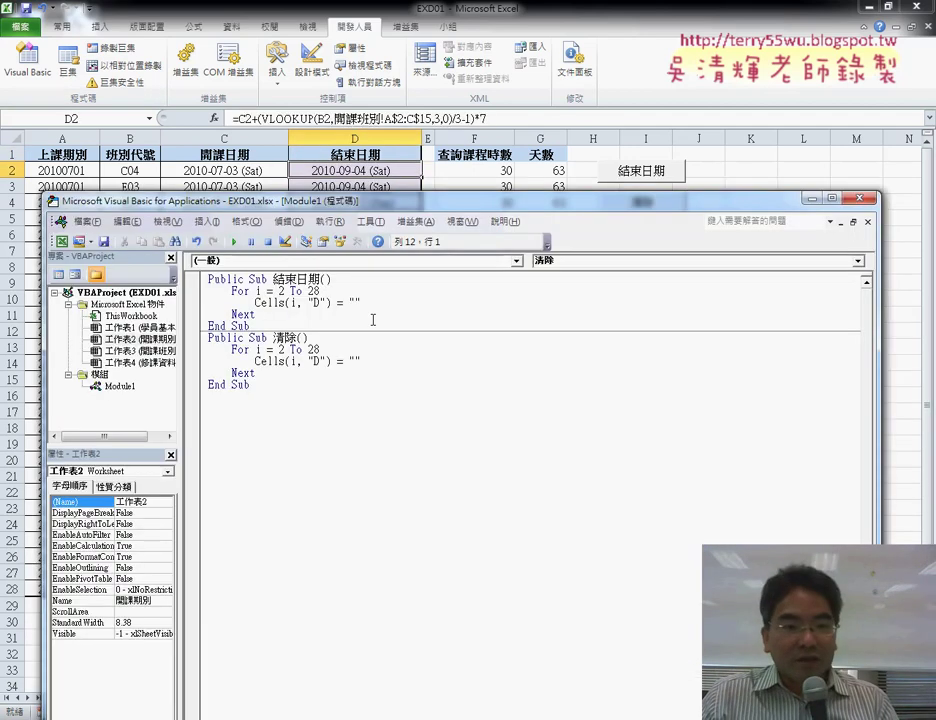
Highlight the 結束日期 and 清除 procedures and the empty "" string, then move the editor upper right
{"action": "left_click_drag", "start_coordinate": [373, 324], "coordinate": [193, 278]}
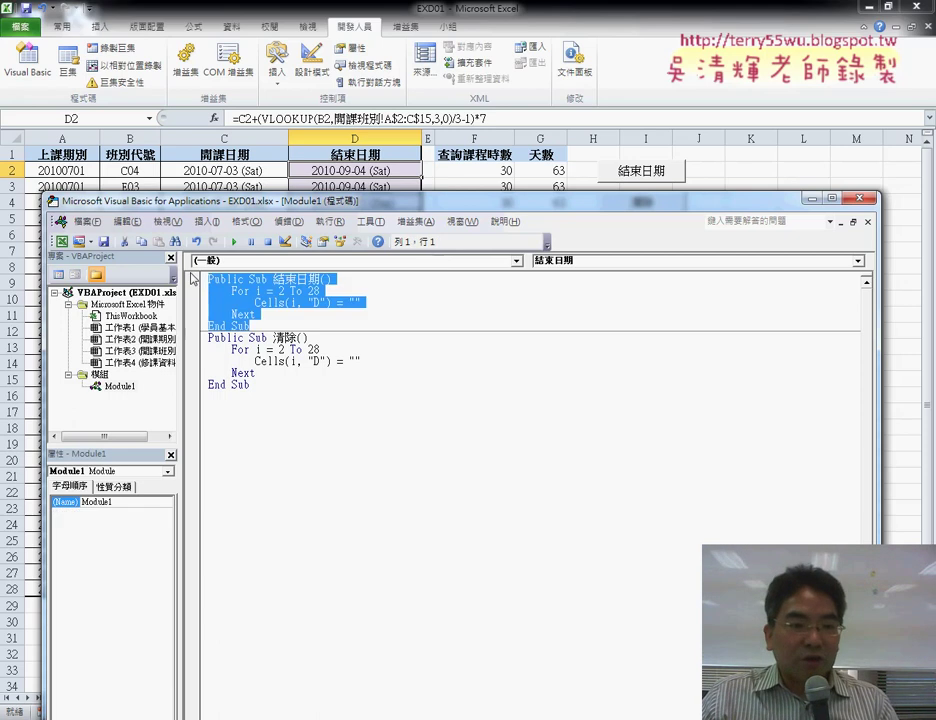
{"action": "left_click_drag", "start_coordinate": [250, 384], "coordinate": [208, 338]}
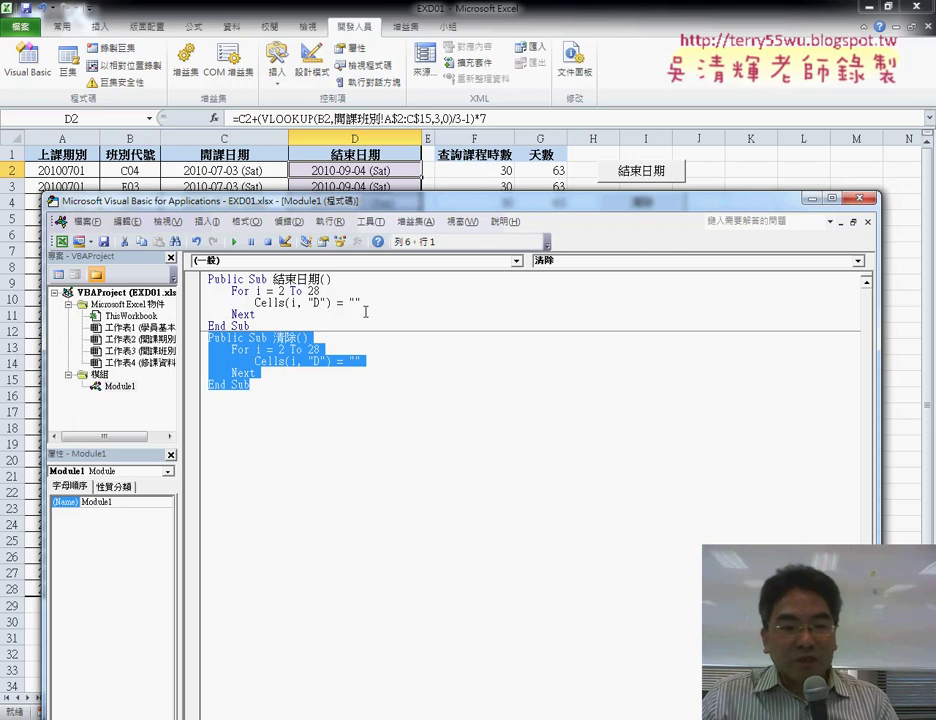
{"action": "left_click", "coordinate": [369, 361]}
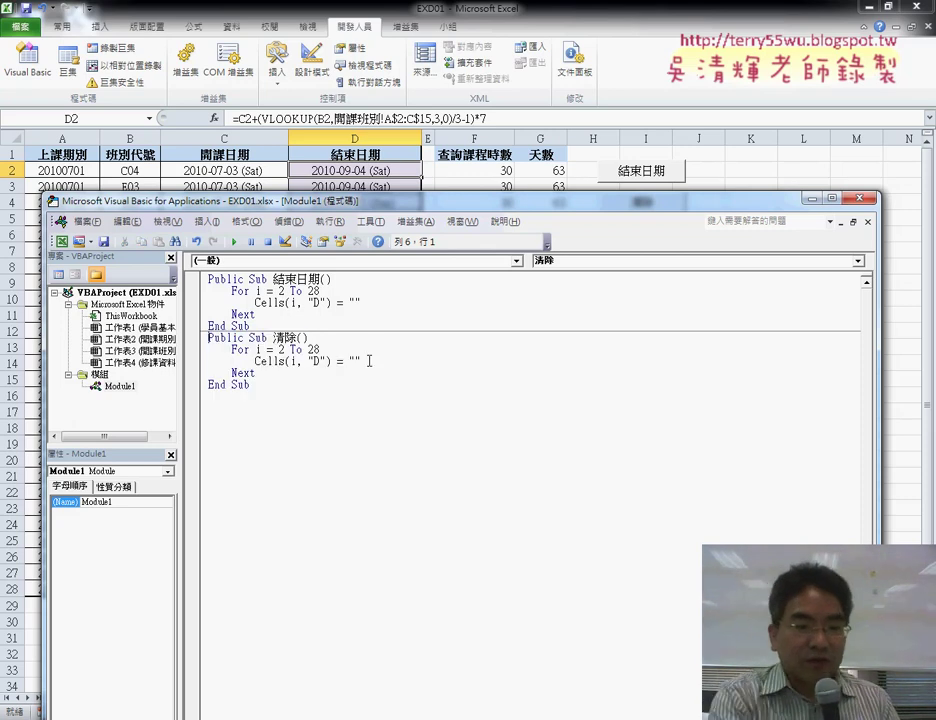
{"action": "left_click_drag", "start_coordinate": [369, 361], "coordinate": [350, 361]}
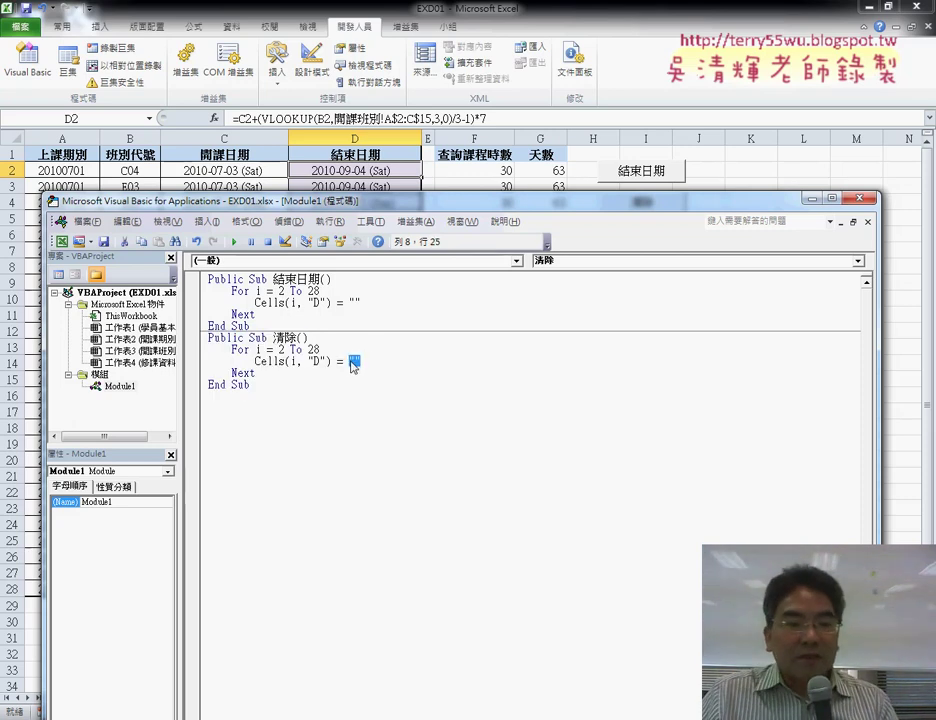
{"action": "left_click_drag", "start_coordinate": [352, 200], "coordinate": [719, 93]}
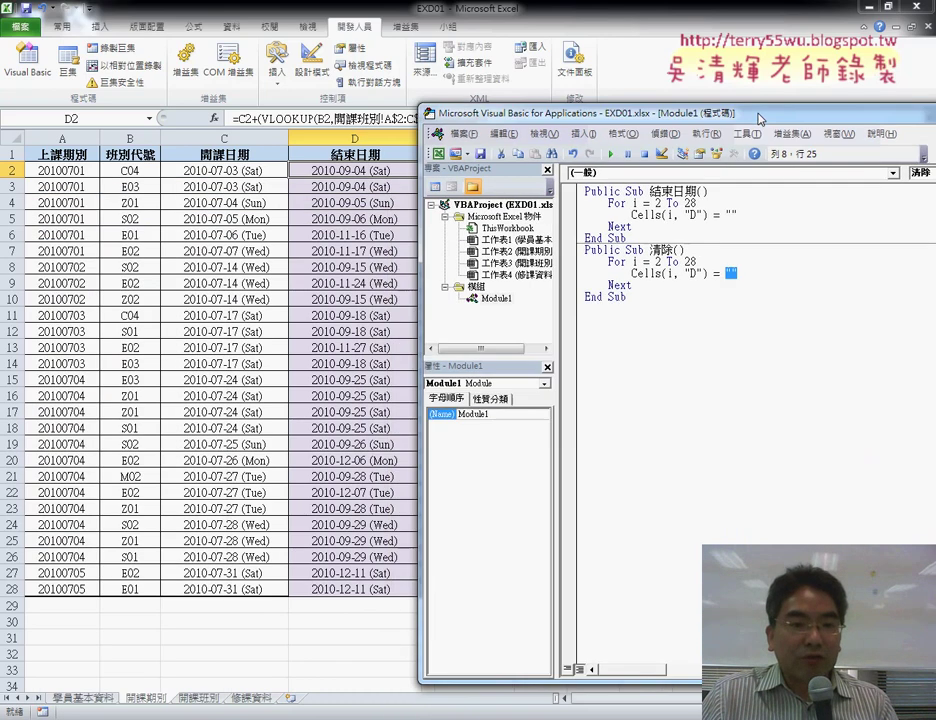
{"action": "left_click", "coordinate": [676, 254]}
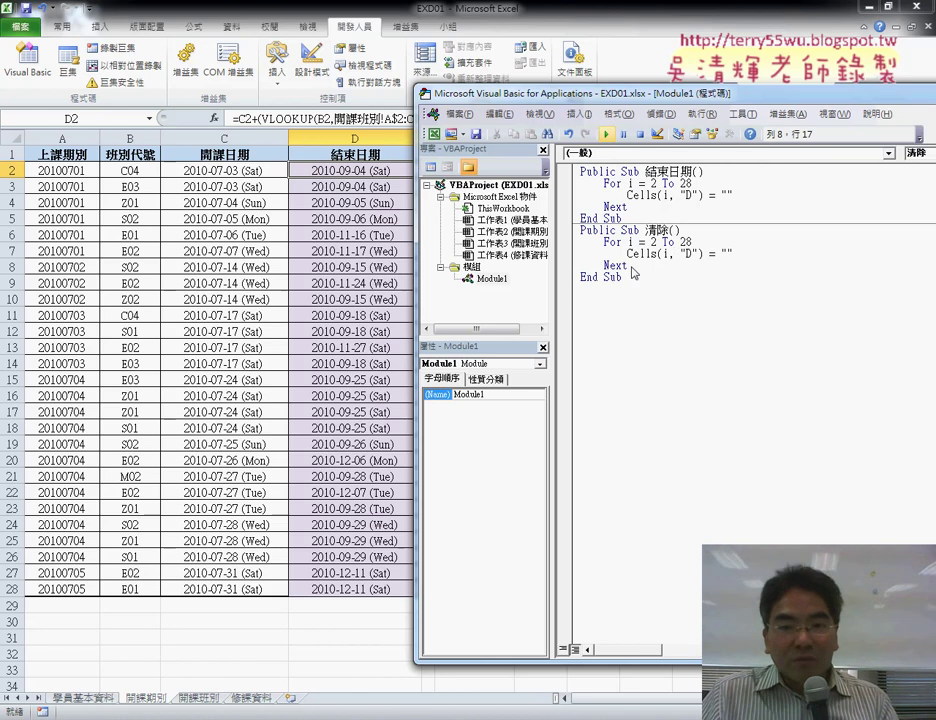
{"action": "key", "text": "Down"}
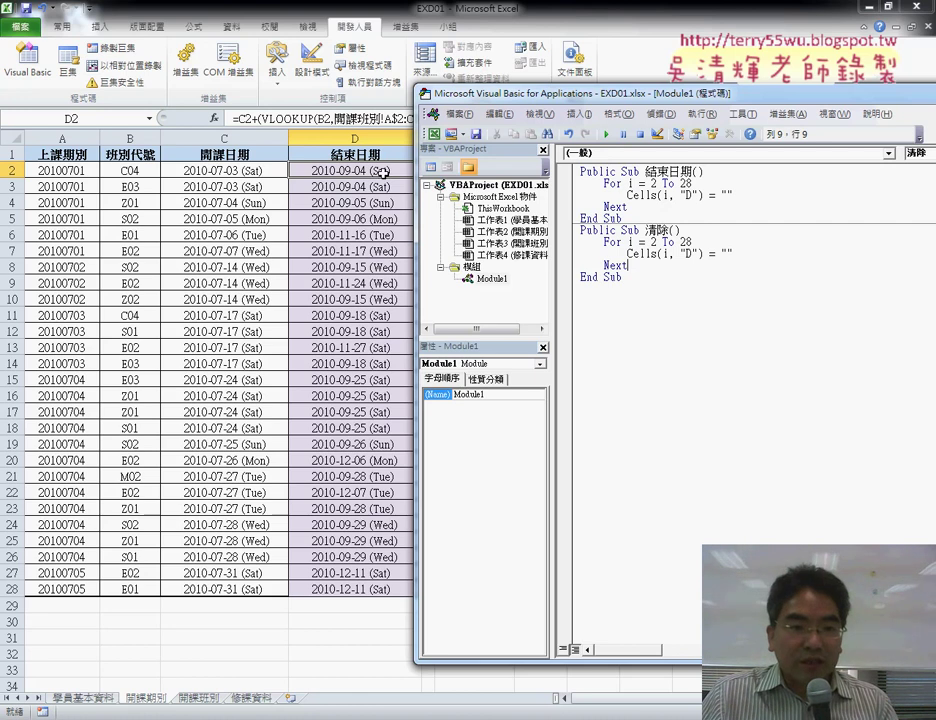
{"action": "left_click", "coordinate": [386, 170]}
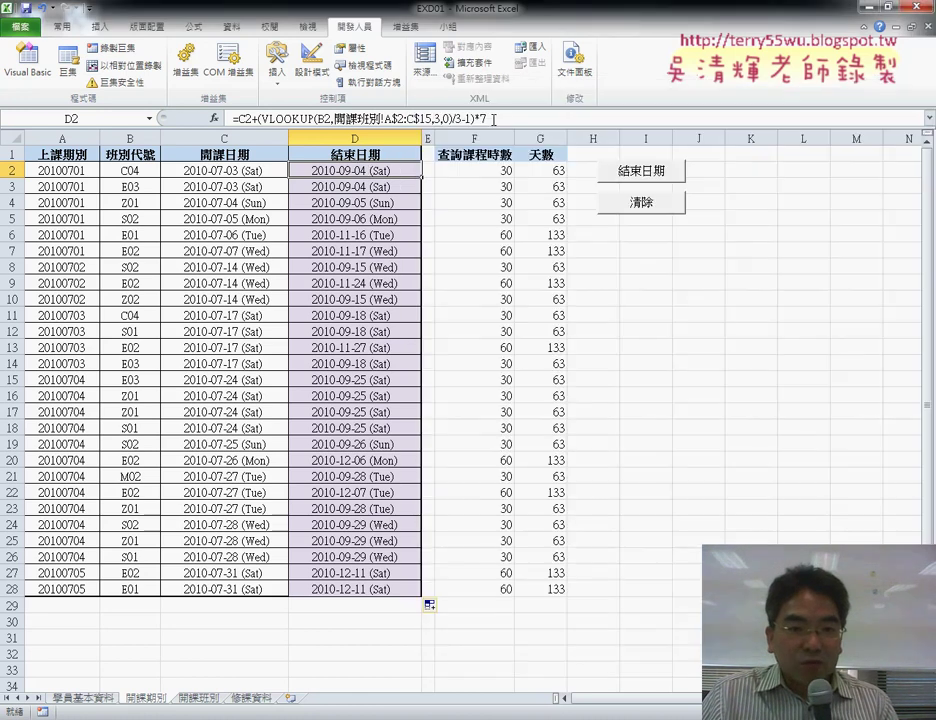
{"action": "left_click_drag", "start_coordinate": [493, 119], "coordinate": [232, 118]}
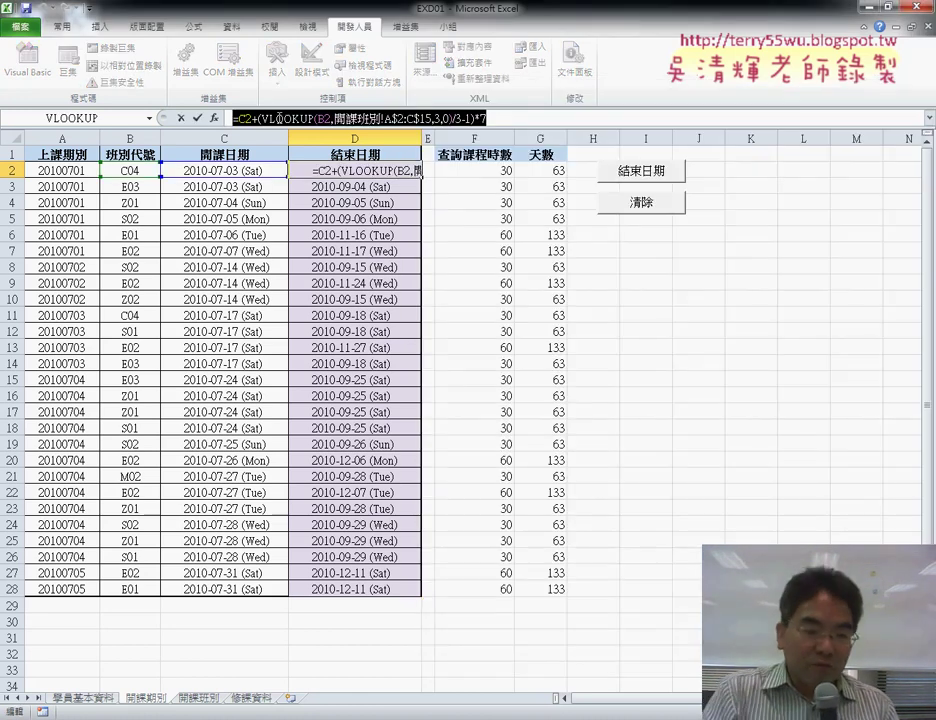
{"action": "key", "text": "End"}
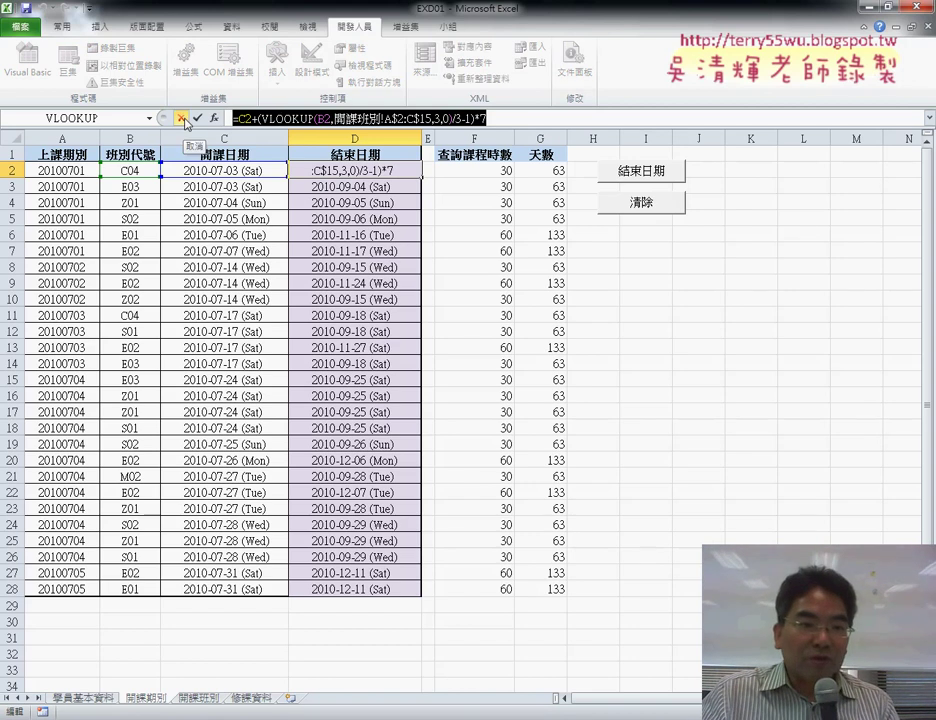
{"action": "mouse_move", "coordinate": [150, 711]}
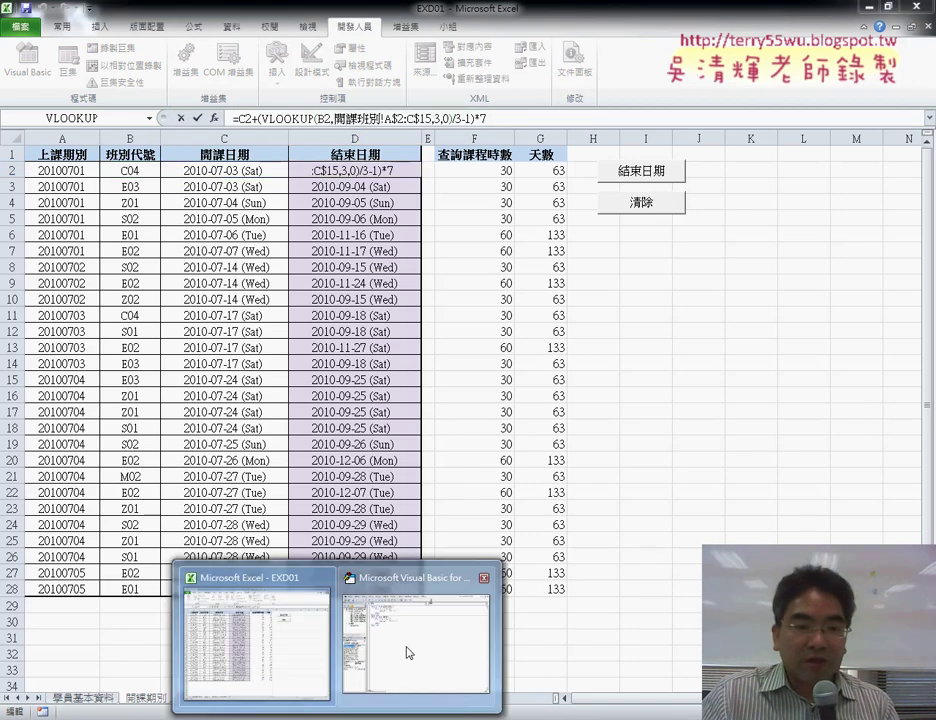
{"action": "left_click", "coordinate": [408, 654]}
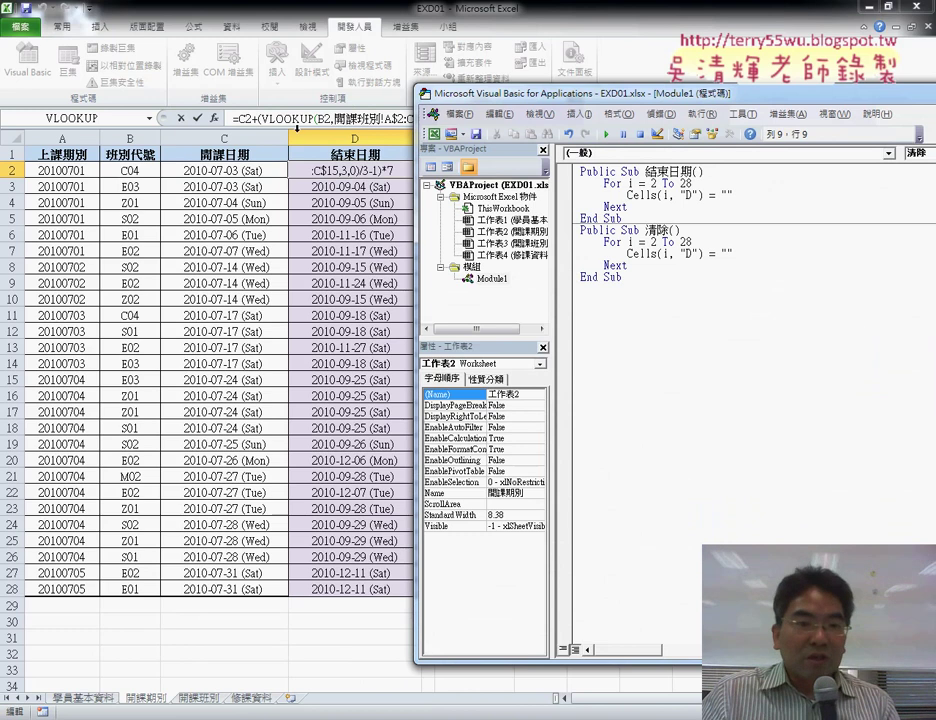
{"action": "left_click", "coordinate": [183, 122]}
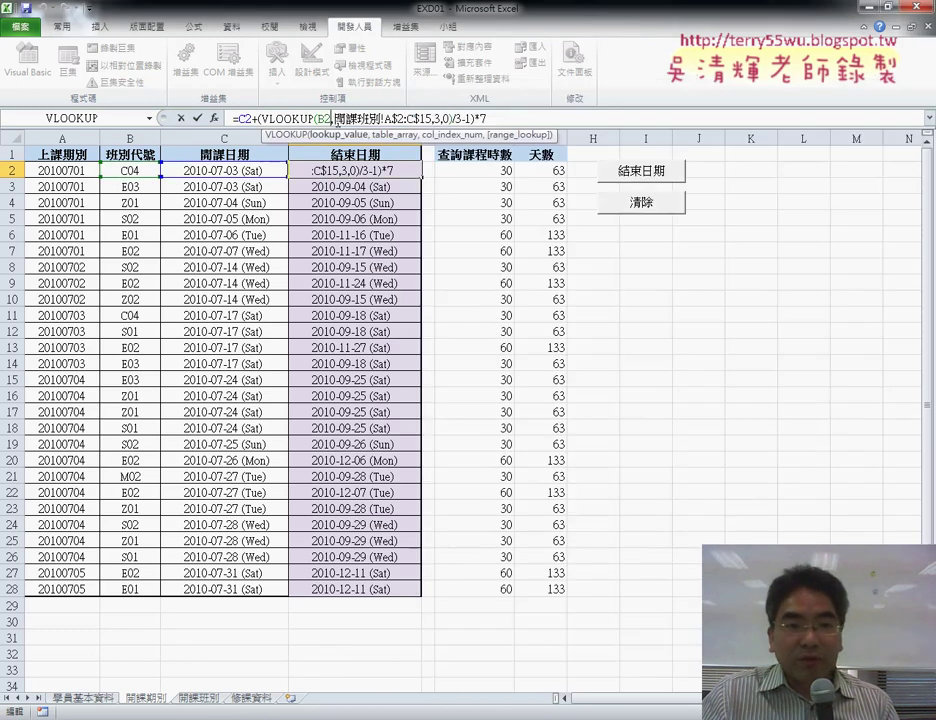
{"action": "left_click", "coordinate": [183, 122]}
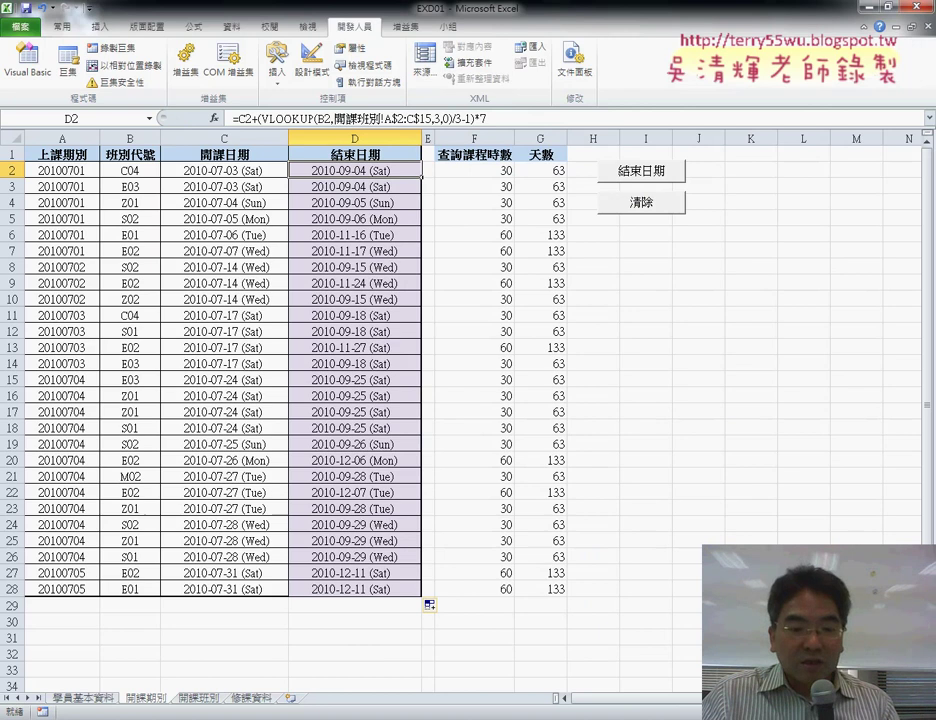
{"action": "left_click", "coordinate": [401, 668]}
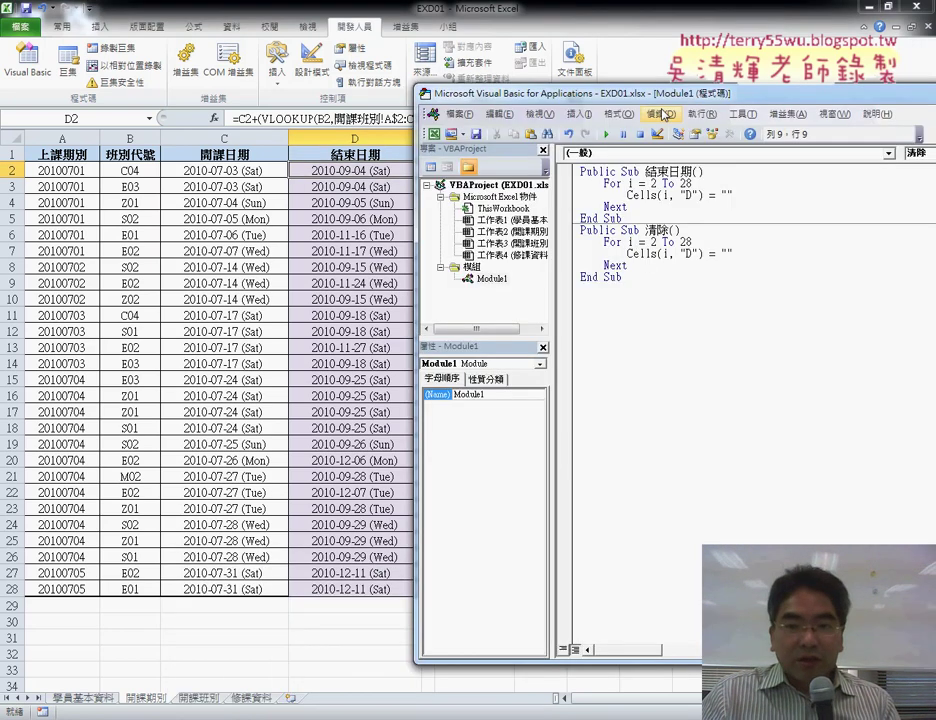
Paste the D2 end-date formula between the empty quotes in the 結束日期 procedure
{"action": "left_click_drag", "start_coordinate": [720, 92], "coordinate": [514, 68]}
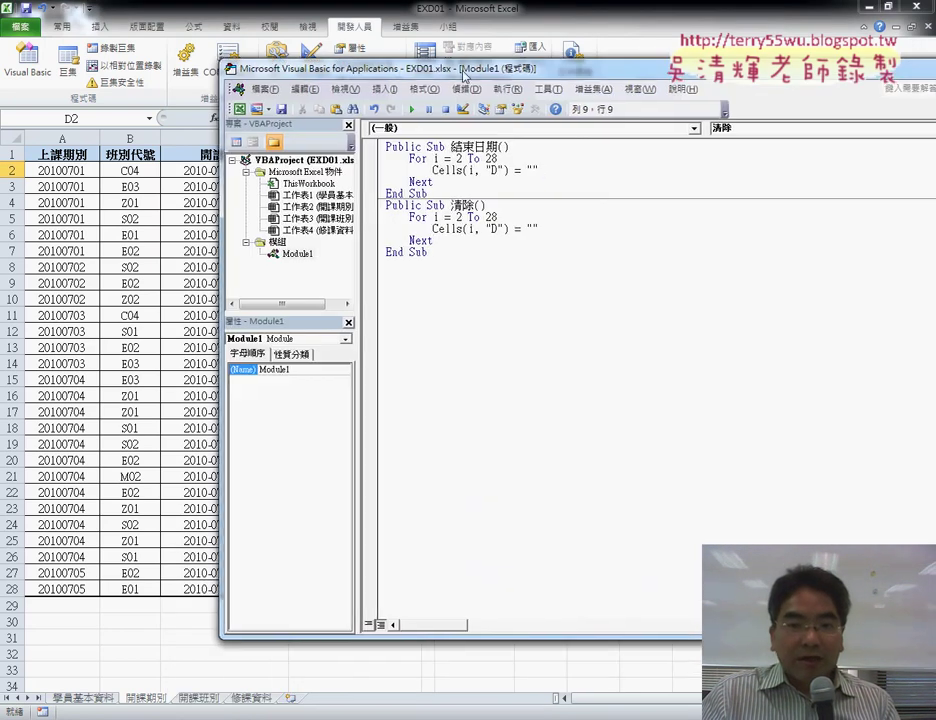
{"action": "left_click", "coordinate": [532, 170]}
{"action": "left_click_drag", "start_coordinate": [537, 169], "coordinate": [530, 174]}
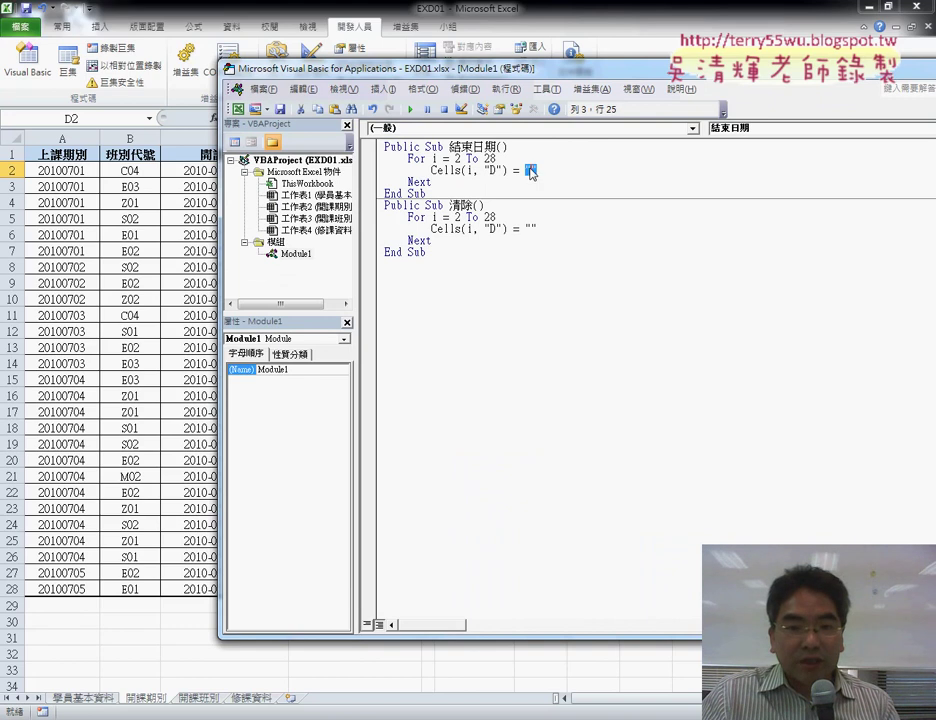
{"action": "left_click", "coordinate": [530, 171]}
{"action": "left_click_drag", "start_coordinate": [585, 77], "coordinate": [437, 77]}
{"action": "type", "text": "=C2+(VLOOKUP(B2,開課班別!A$2:C$15,3,0)/3-1)*7"}
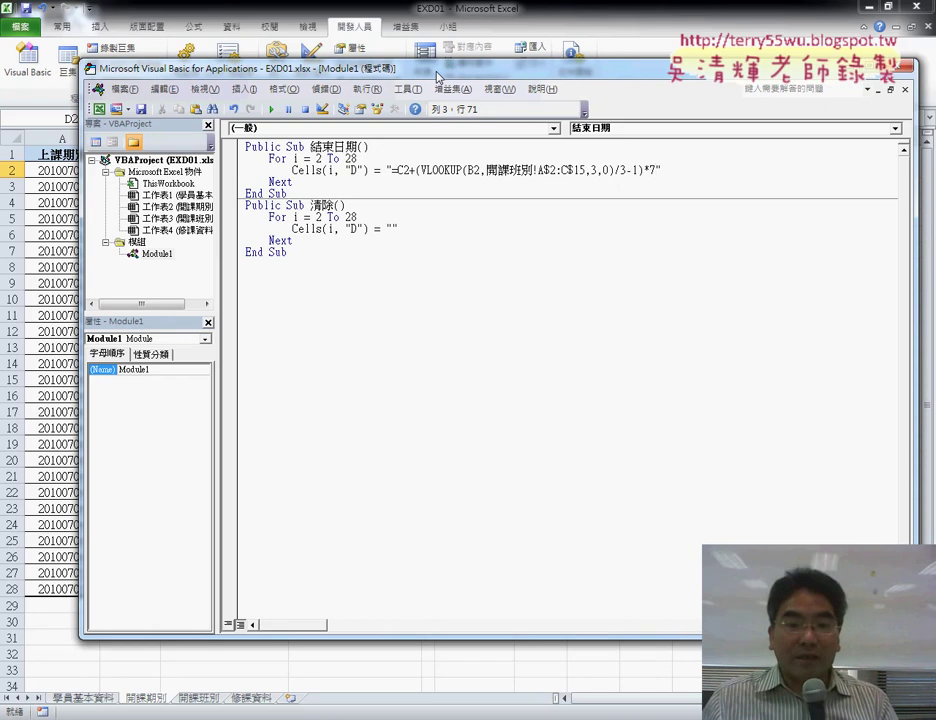
Highlight the pasted formula string and move the editor right to show column D
{"action": "left_click_drag", "start_coordinate": [655, 170], "coordinate": [401, 170]}
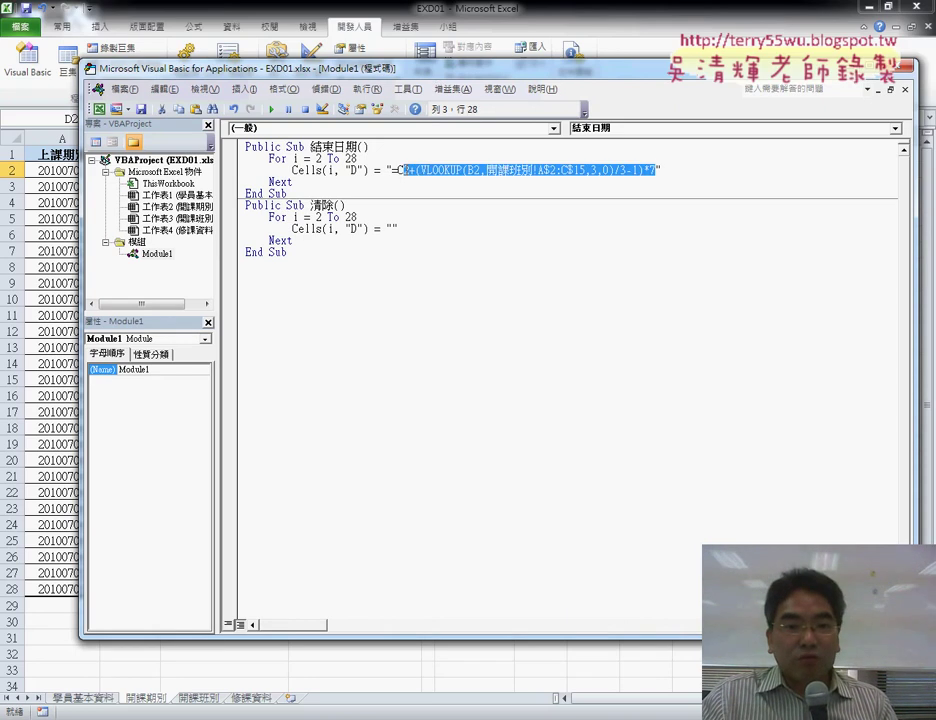
{"action": "left_click", "coordinate": [329, 170]}
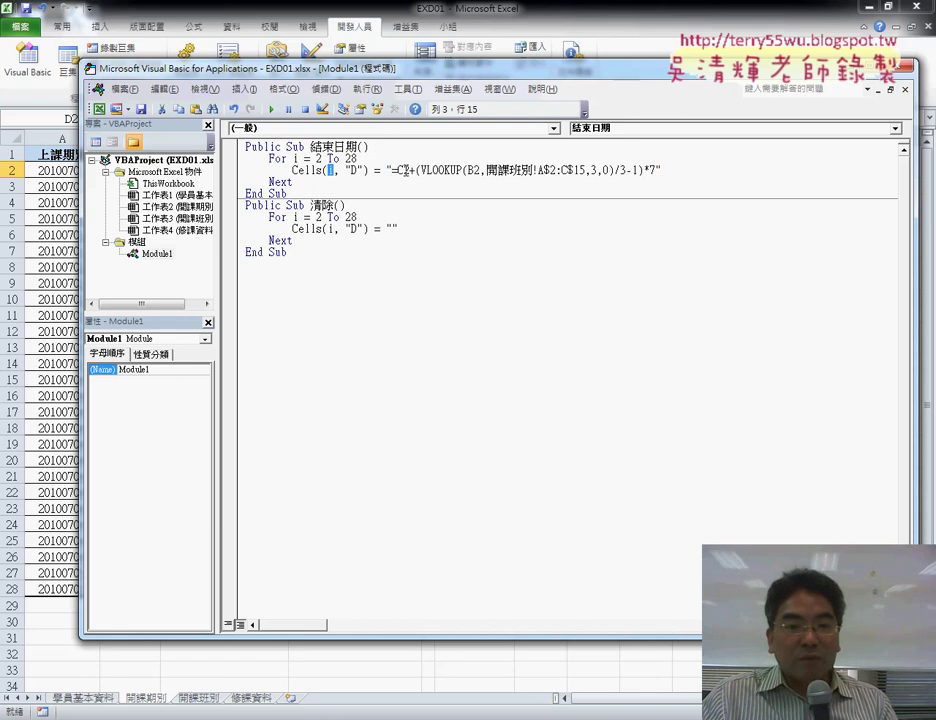
{"action": "left_click_drag", "start_coordinate": [395, 170], "coordinate": [655, 170]}
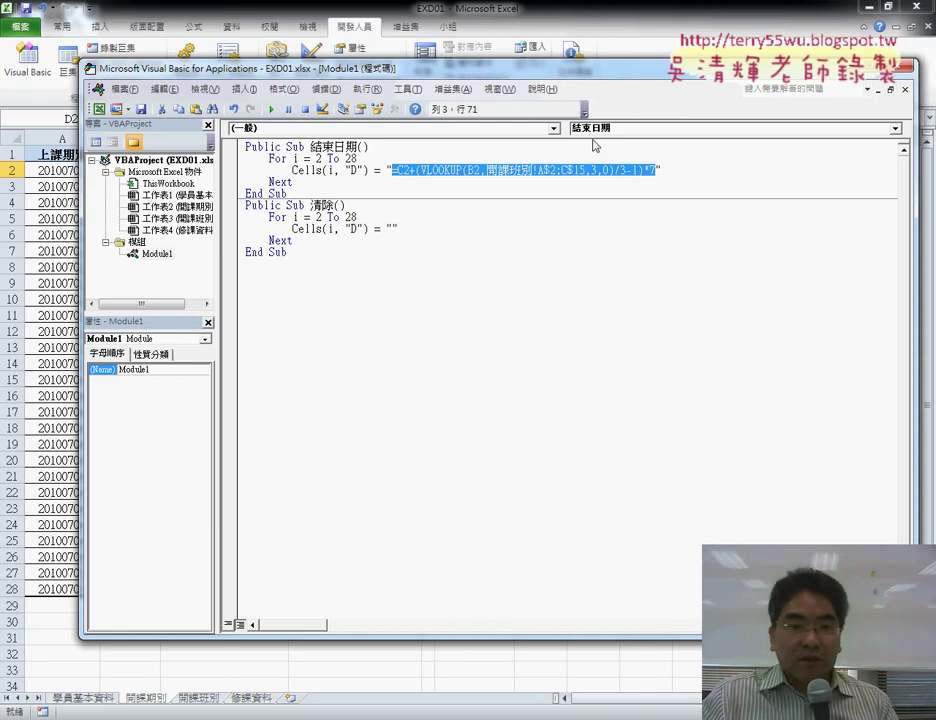
{"action": "left_click_drag", "start_coordinate": [441, 78], "coordinate": [763, 58]}
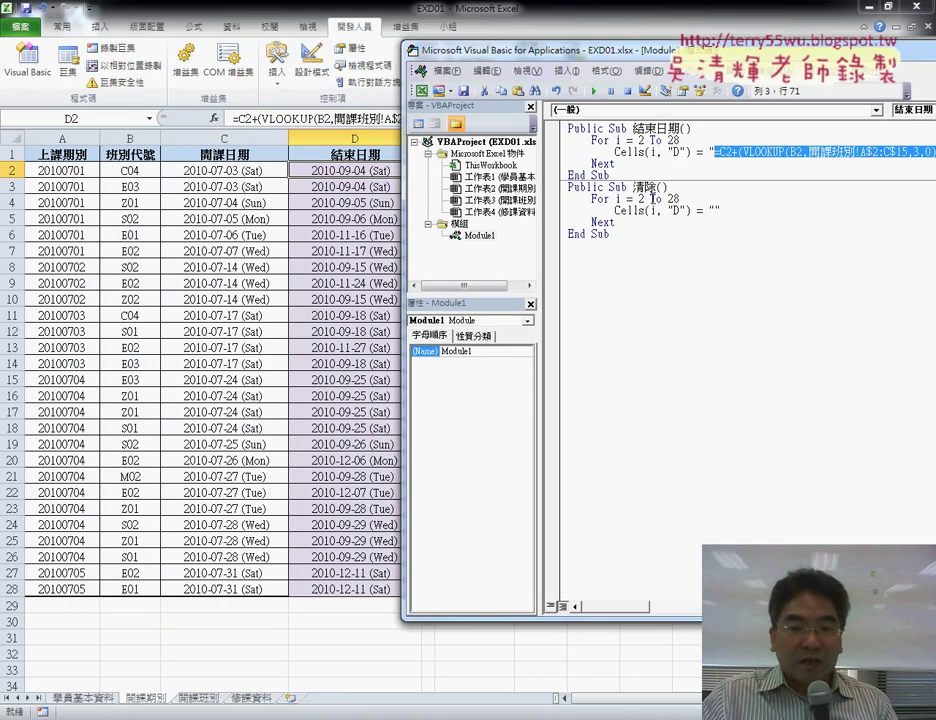
Run the 清除 macro from its code to empty the end dates in D2:D28
{"action": "left_click", "coordinate": [686, 208]}
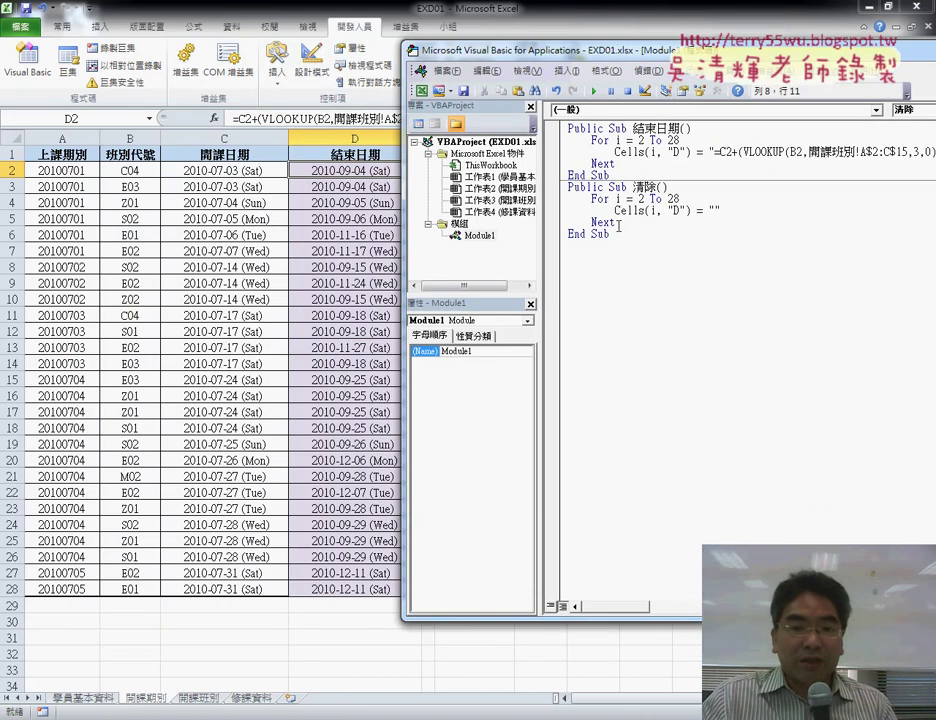
{"action": "left_click_drag", "start_coordinate": [619, 228], "coordinate": [566, 189]}
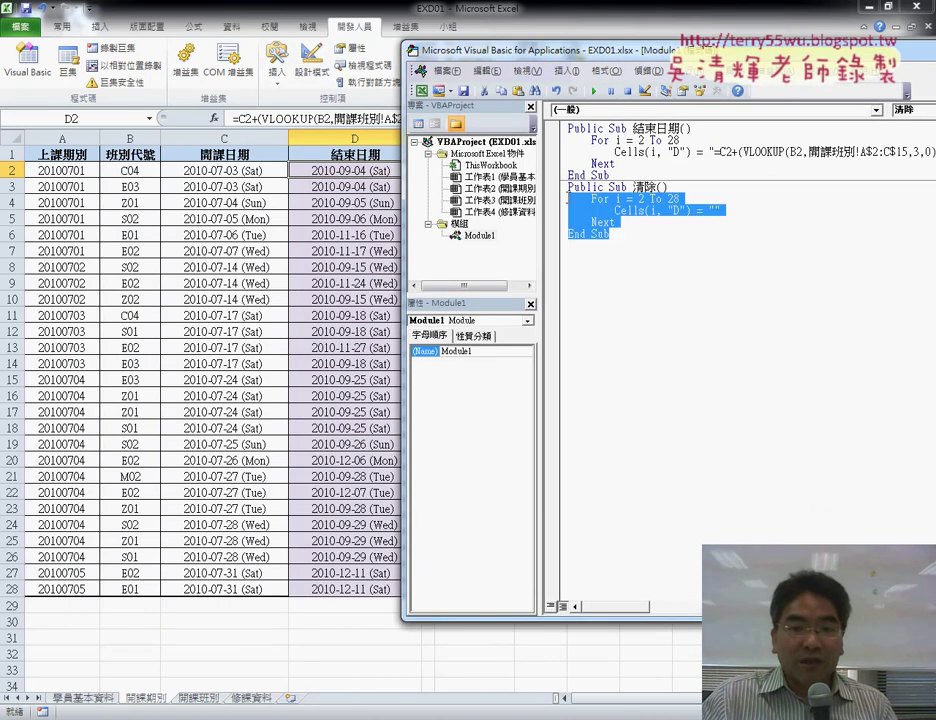
{"action": "left_click", "coordinate": [723, 211]}
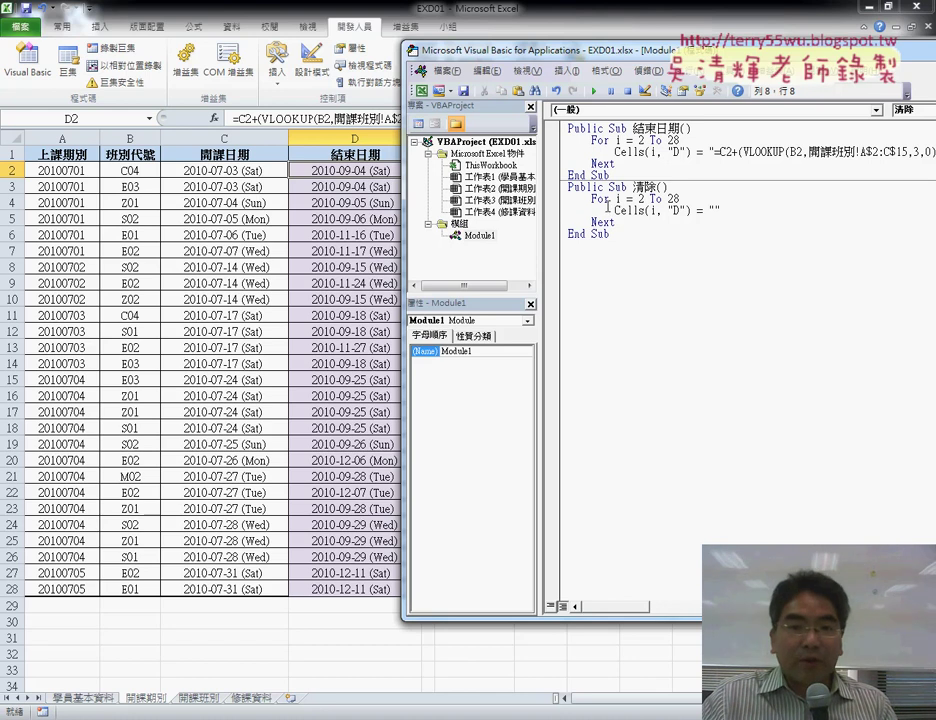
{"action": "left_click_drag", "start_coordinate": [591, 199], "coordinate": [666, 221]}
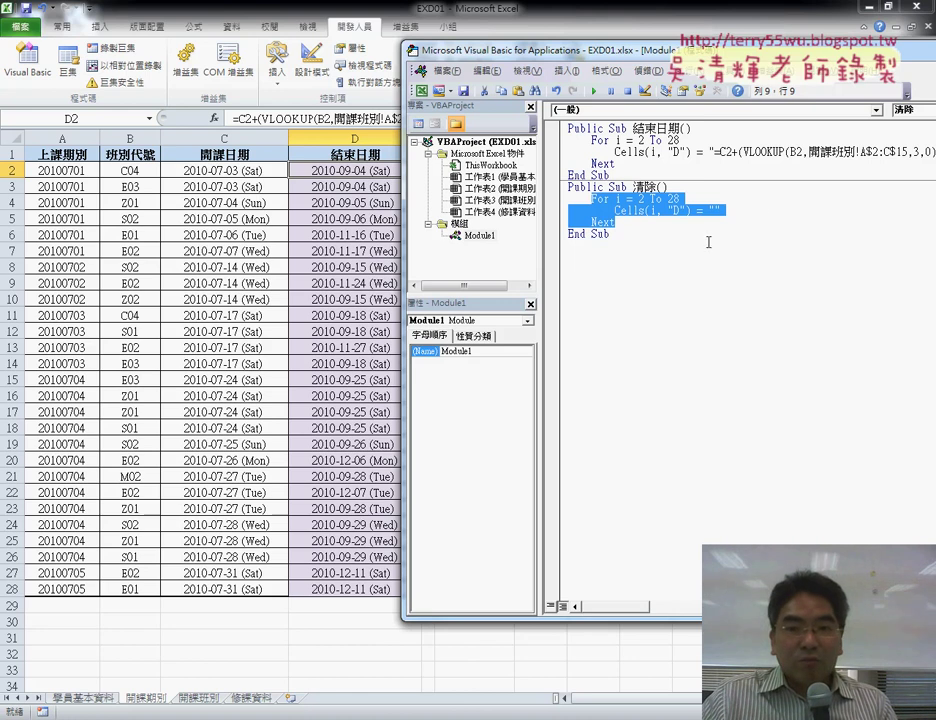
{"action": "left_click", "coordinate": [594, 93]}
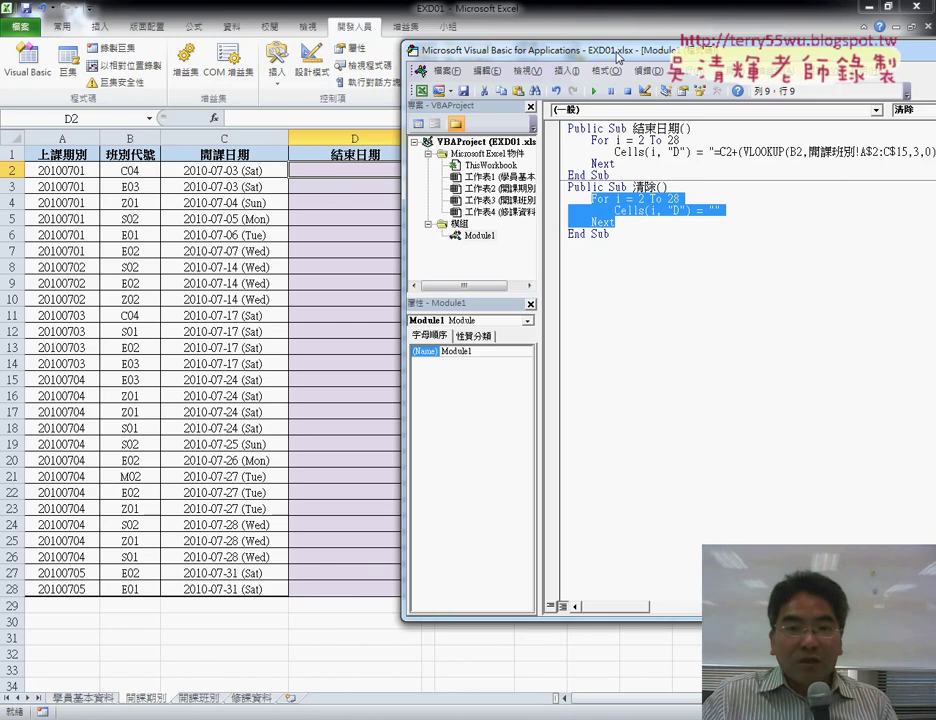
{"action": "left_click_drag", "start_coordinate": [602, 59], "coordinate": [241, 62]}
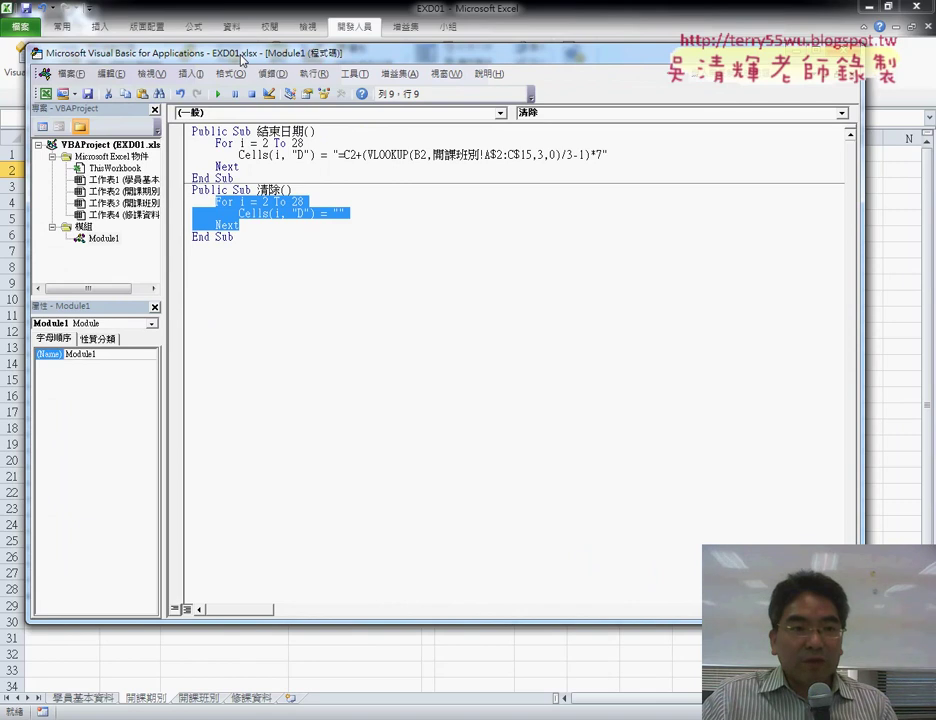
Run the 結束日期 macro from the editor to refill D2:D28
{"action": "left_click_drag", "start_coordinate": [32, 52], "coordinate": [97, 77]}
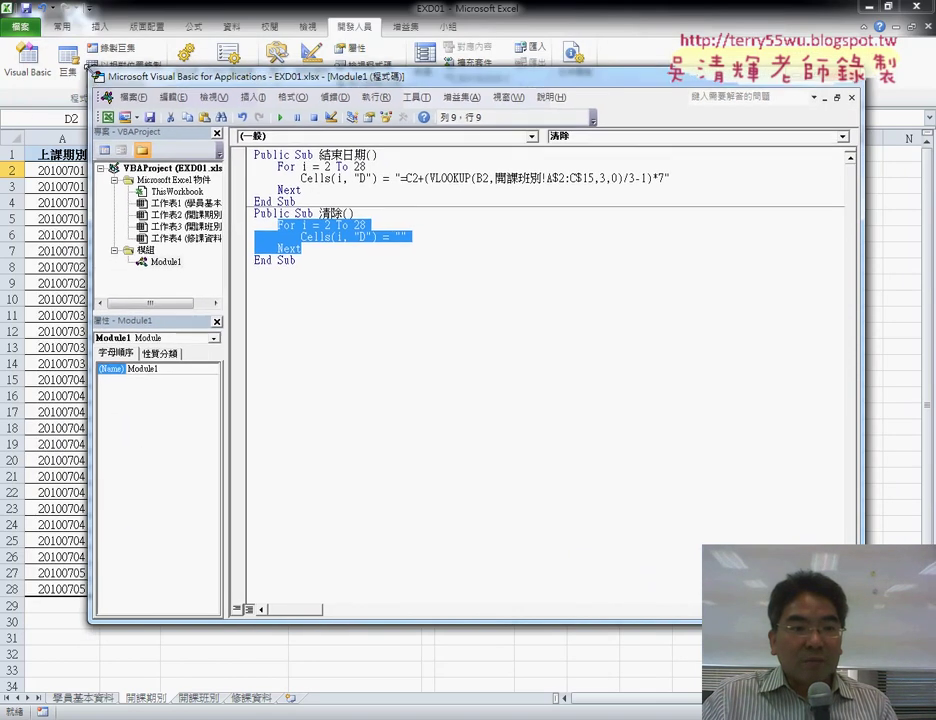
{"action": "left_click_drag", "start_coordinate": [222, 90], "coordinate": [568, 90]}
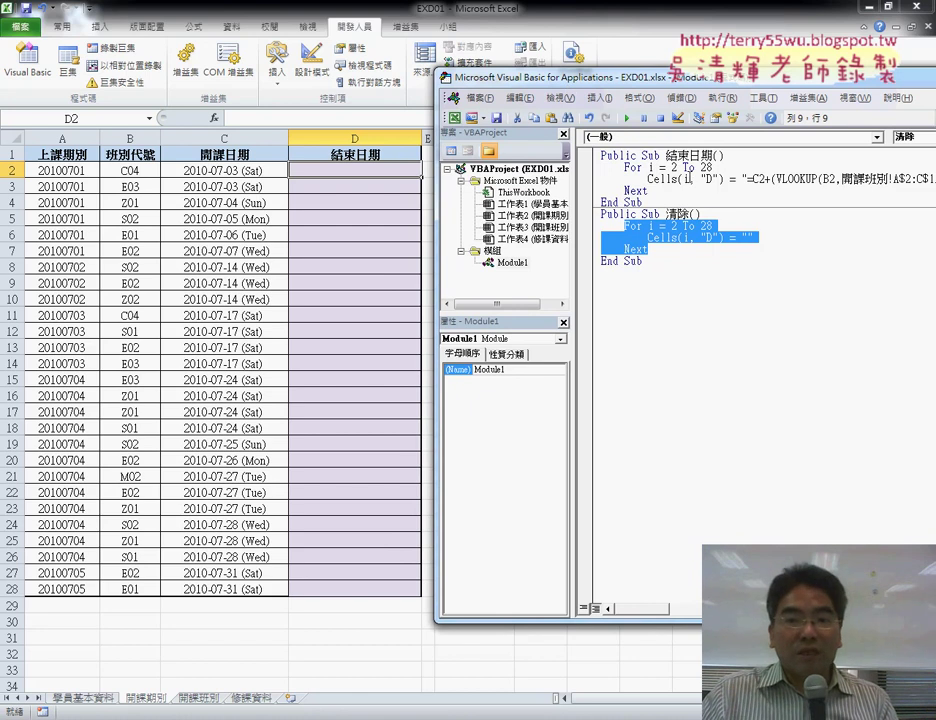
{"action": "left_click", "coordinate": [688, 178]}
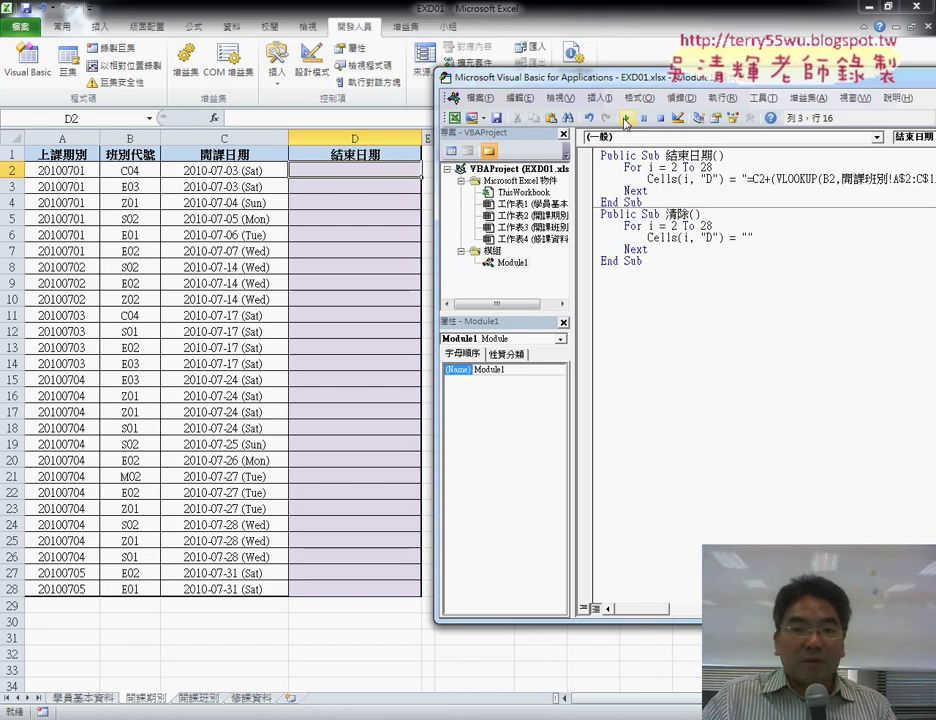
{"action": "left_click", "coordinate": [627, 119]}
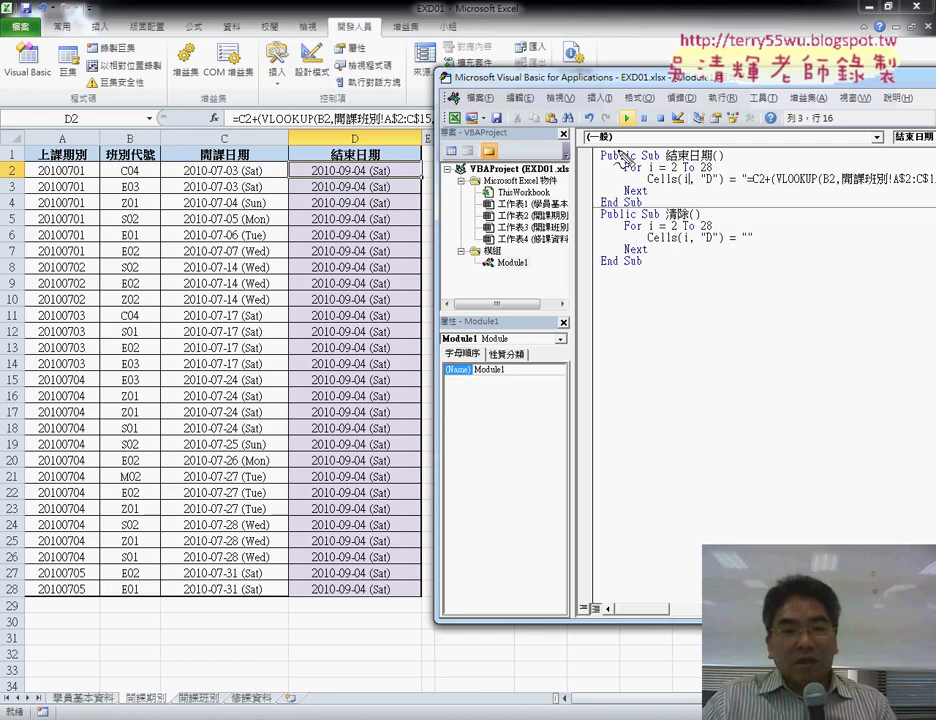
Examine the refilled column D, where every row shows 2010-09-04 (Sat)
{"action": "left_click_drag", "start_coordinate": [340, 198], "coordinate": [369, 198]}
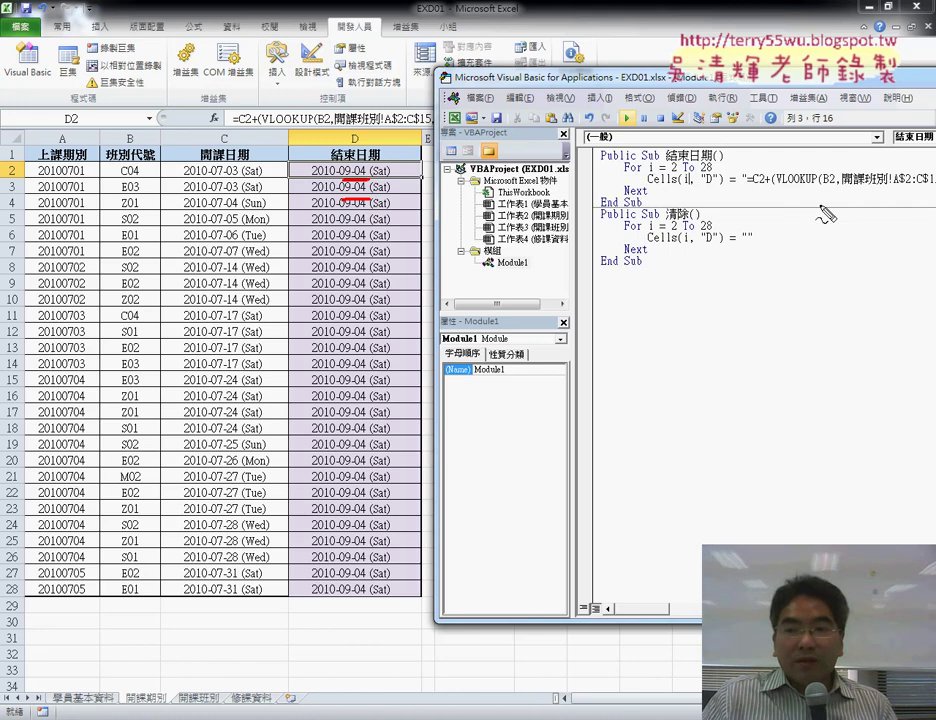
{"action": "left_click_drag", "start_coordinate": [824, 186], "coordinate": [837, 193]}
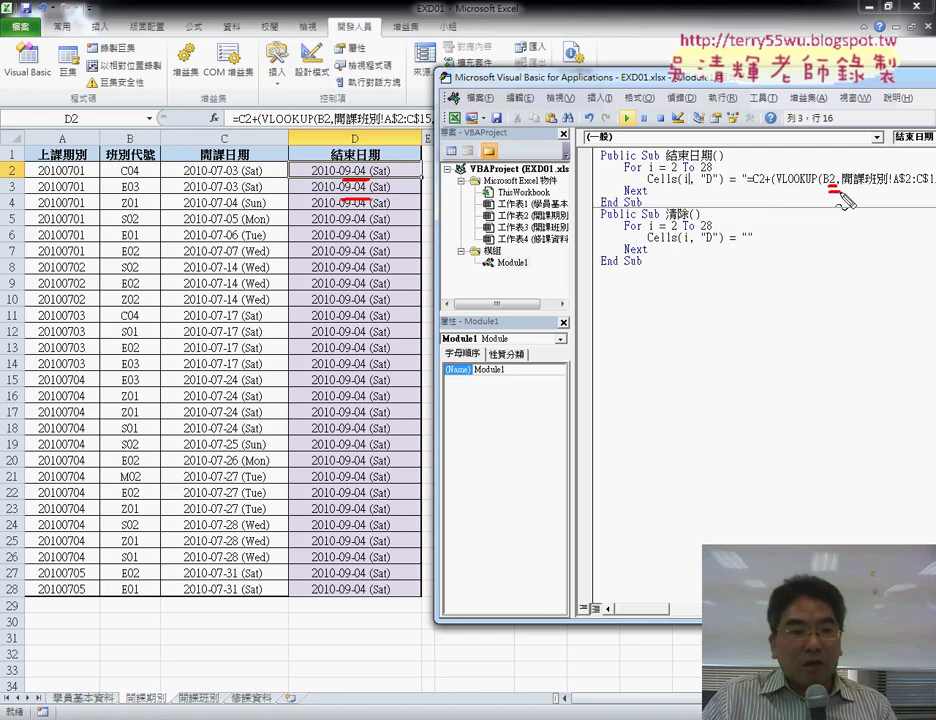
{"action": "left_click_drag", "start_coordinate": [755, 184], "coordinate": [770, 184]}
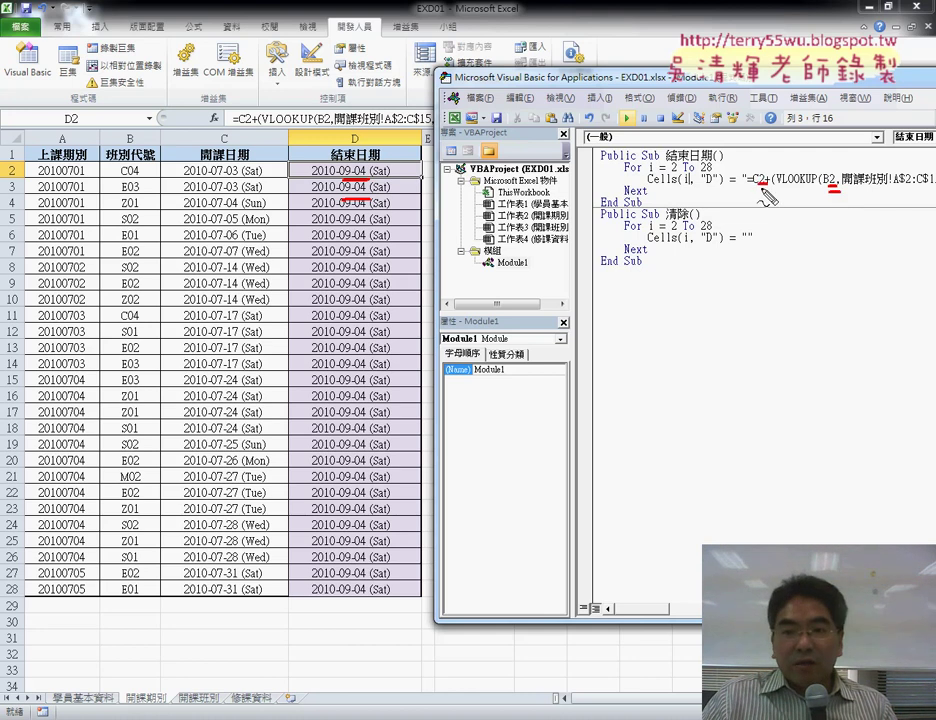
{"action": "left_click_drag", "start_coordinate": [644, 172], "coordinate": [656, 171]}
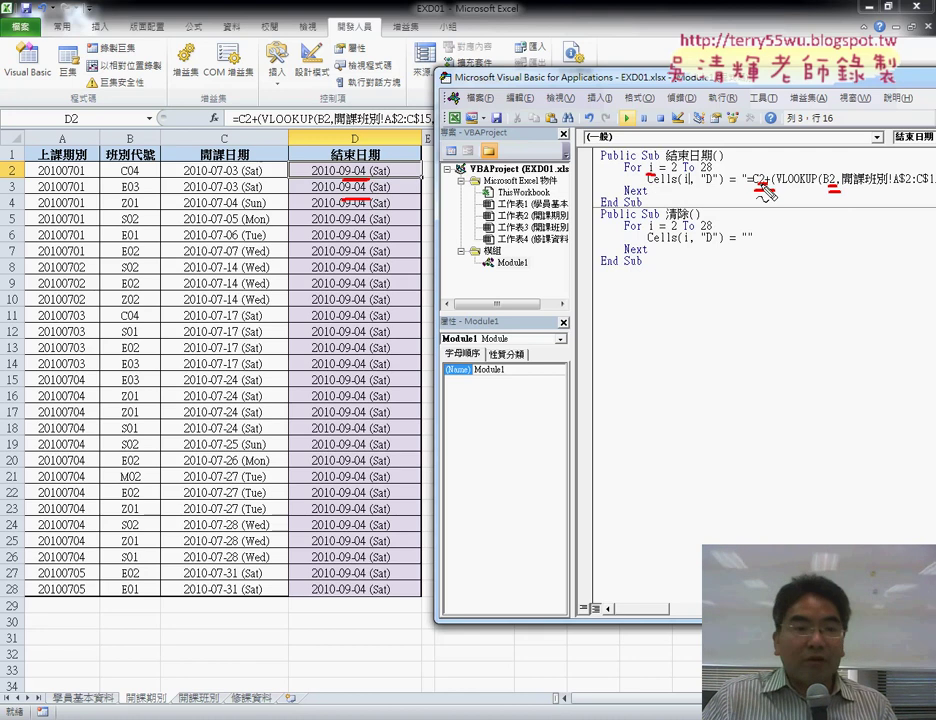
{"action": "key", "text": "Escape"}
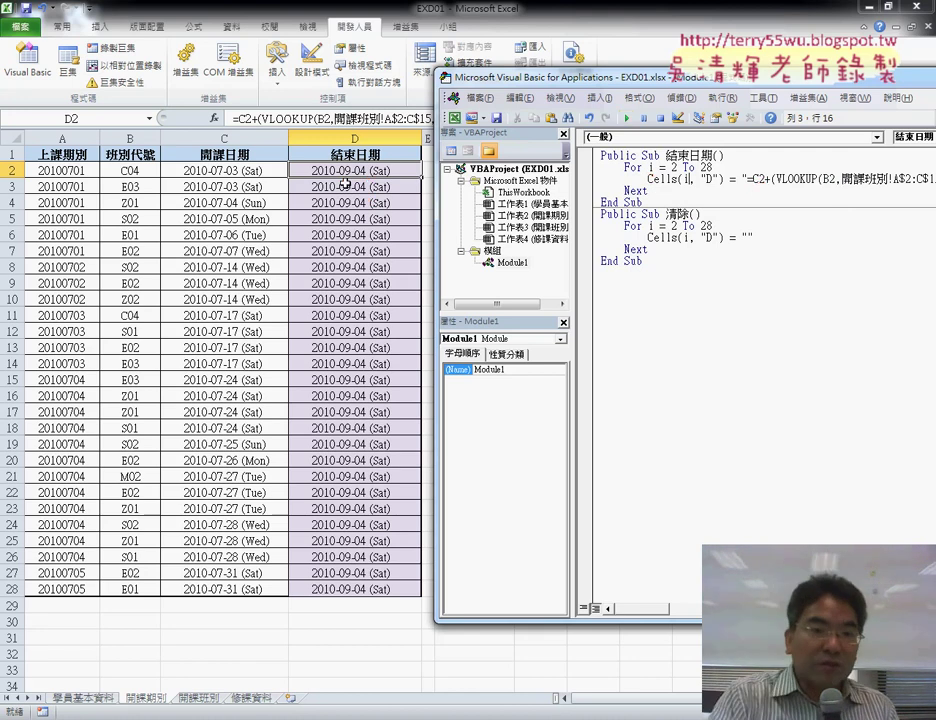
{"action": "left_click", "coordinate": [358, 187]}
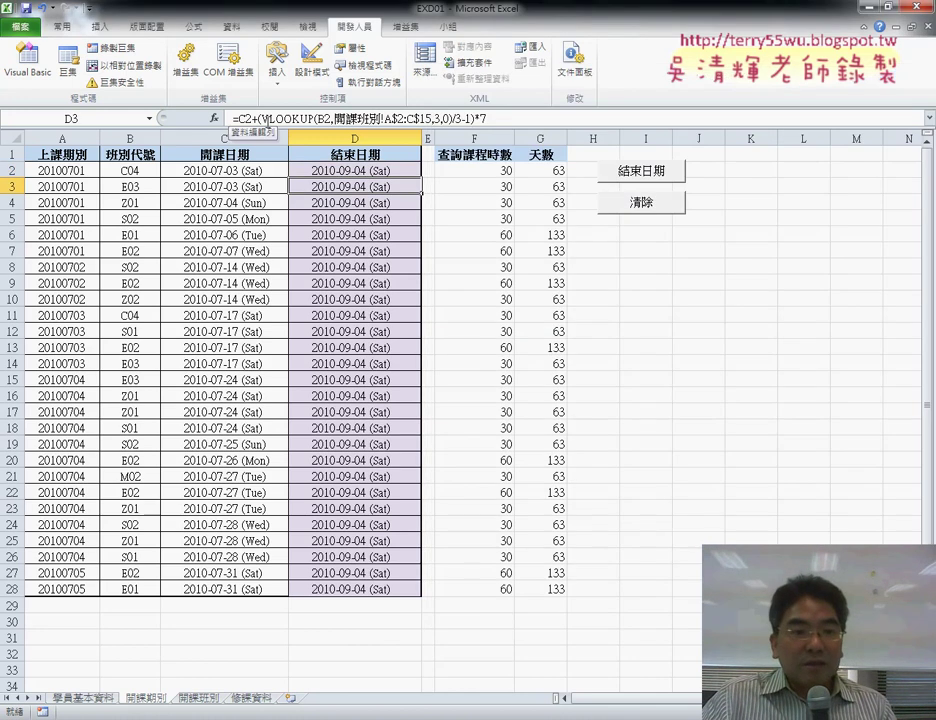
{"action": "left_click", "coordinate": [345, 203]}
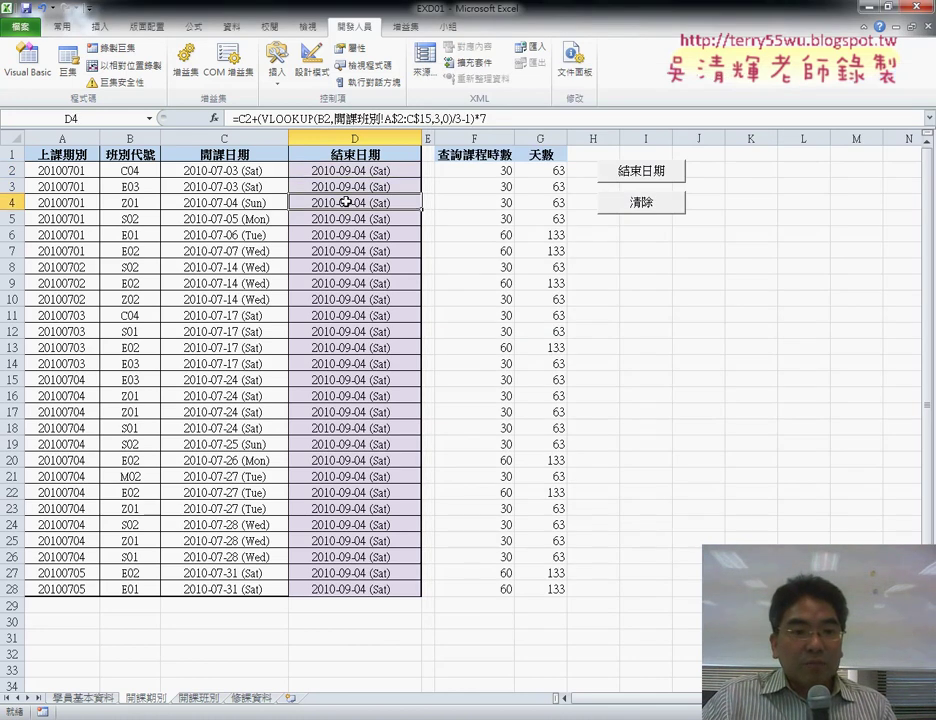
{"action": "left_click", "coordinate": [345, 188]}
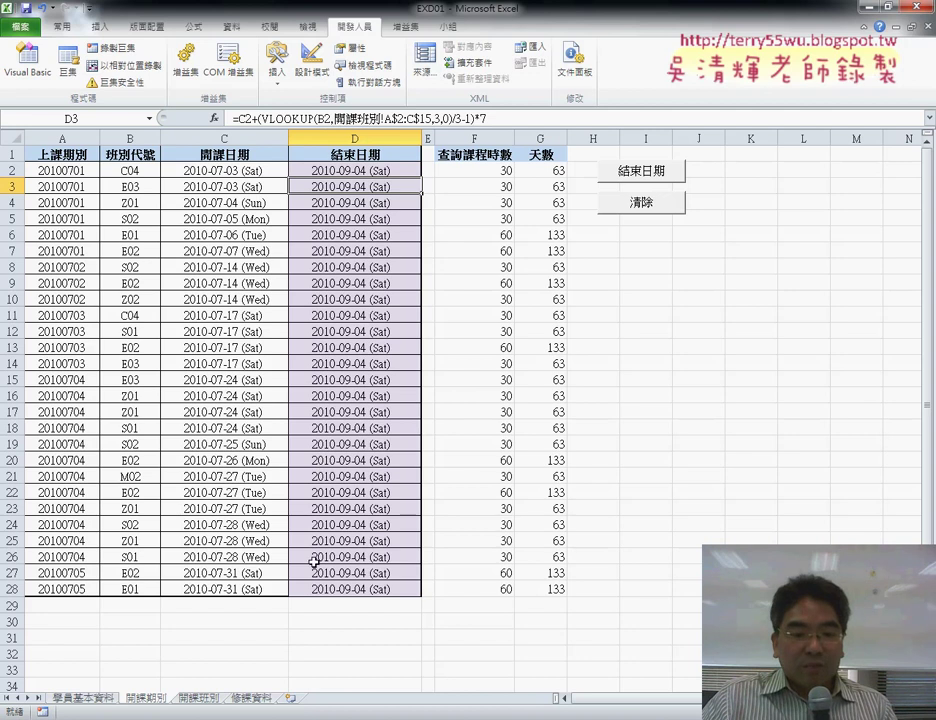
{"action": "key", "text": "alt+F11"}
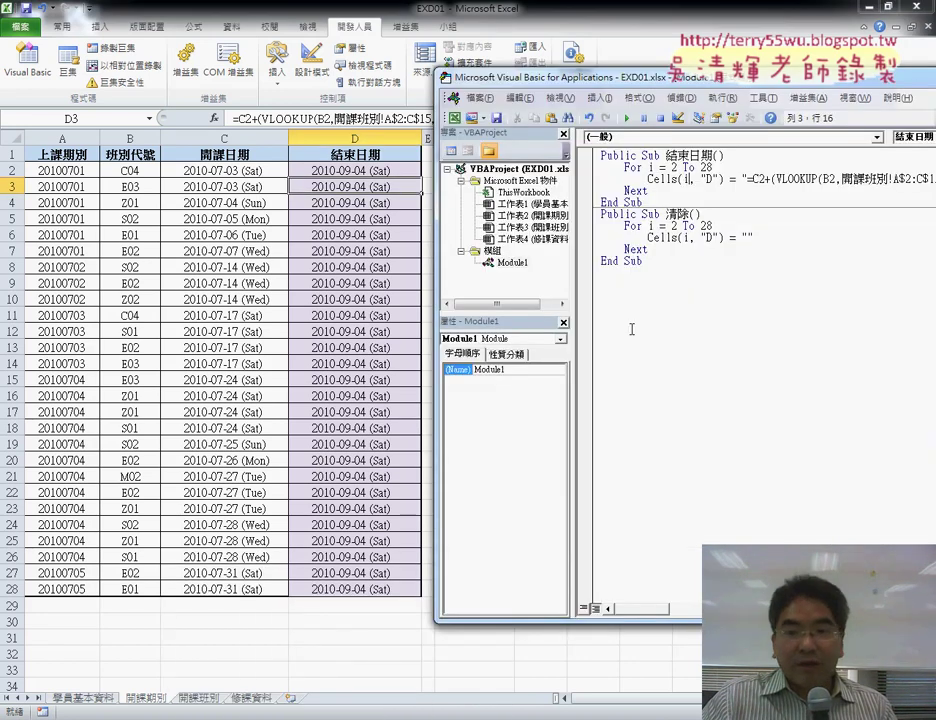
{"action": "mouse_move", "coordinate": [550, 75]}
{"action": "left_mouse_down"}
{"action": "mouse_move", "coordinate": [528, 133]}
{"action": "mouse_move", "coordinate": [435, 138]}
{"action": "left_mouse_up"}
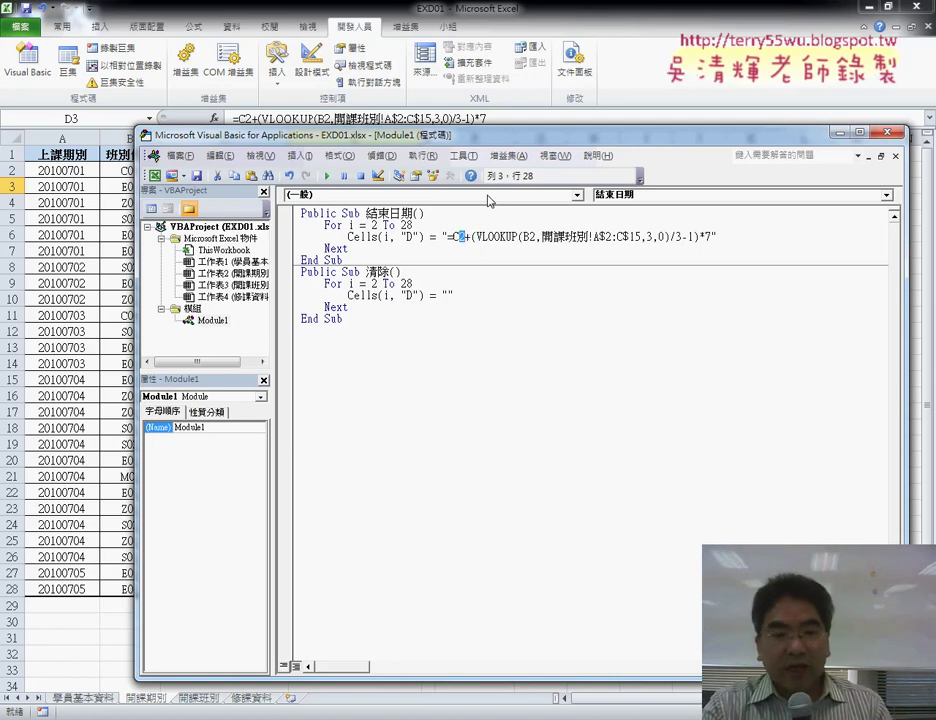
Edit the formula string to begin "=C" & i & so the C reference follows the row
{"action": "type", "text": "i"}
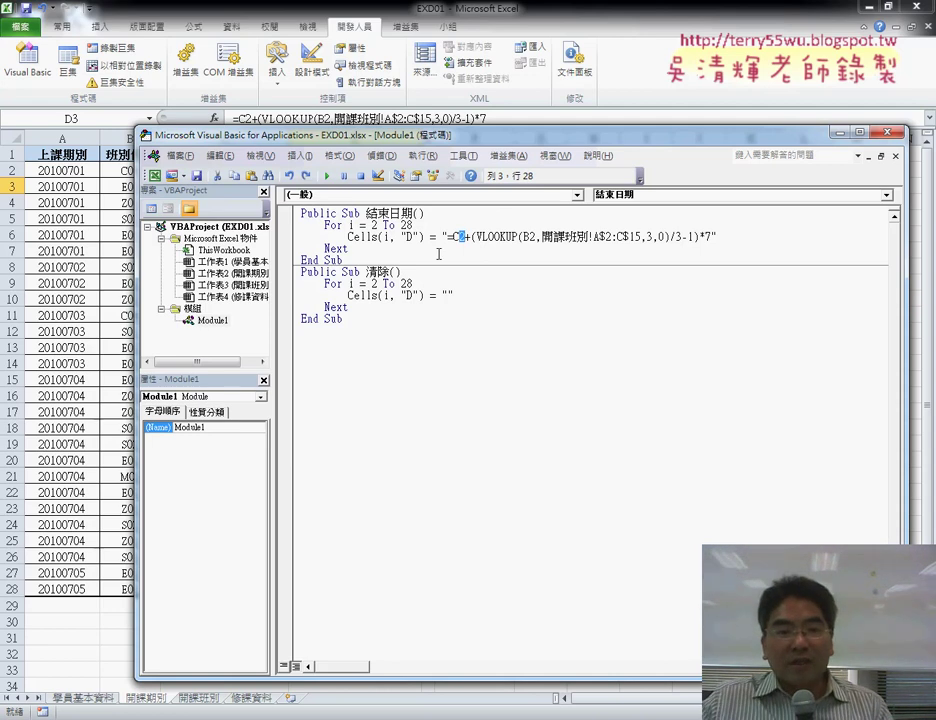
{"action": "left_click_drag", "start_coordinate": [448, 236], "coordinate": [714, 237]}
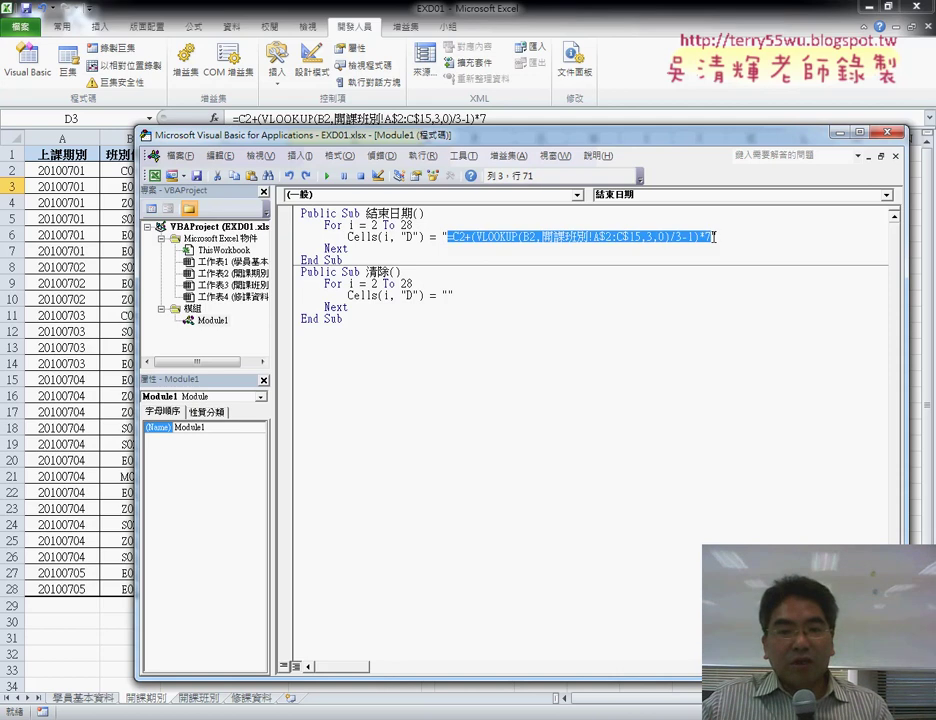
{"action": "left_click", "coordinate": [609, 235]}
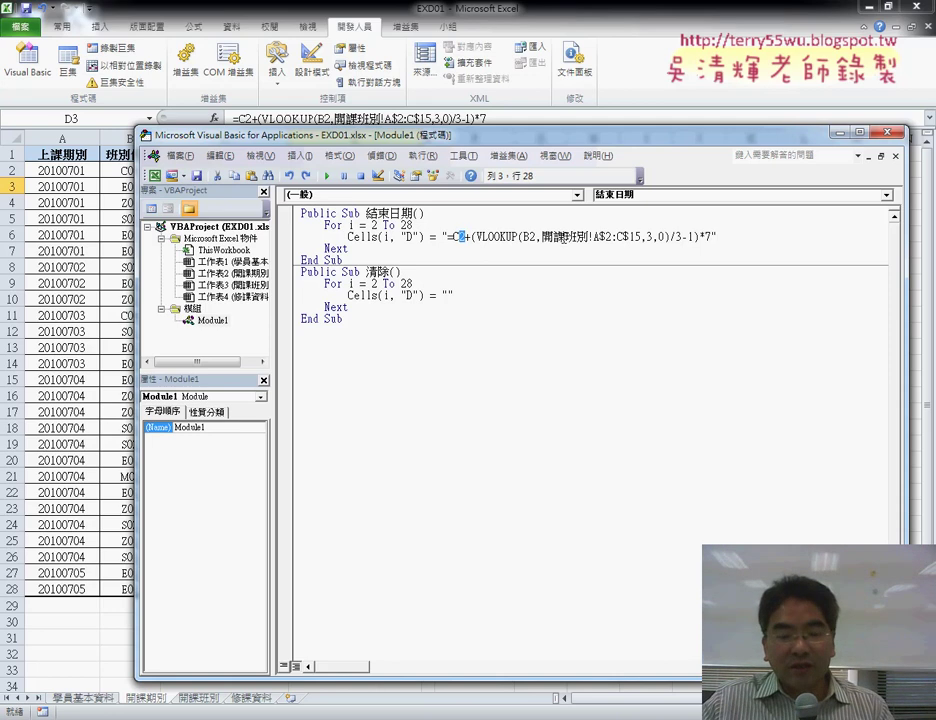
{"action": "type", "text": "\""}
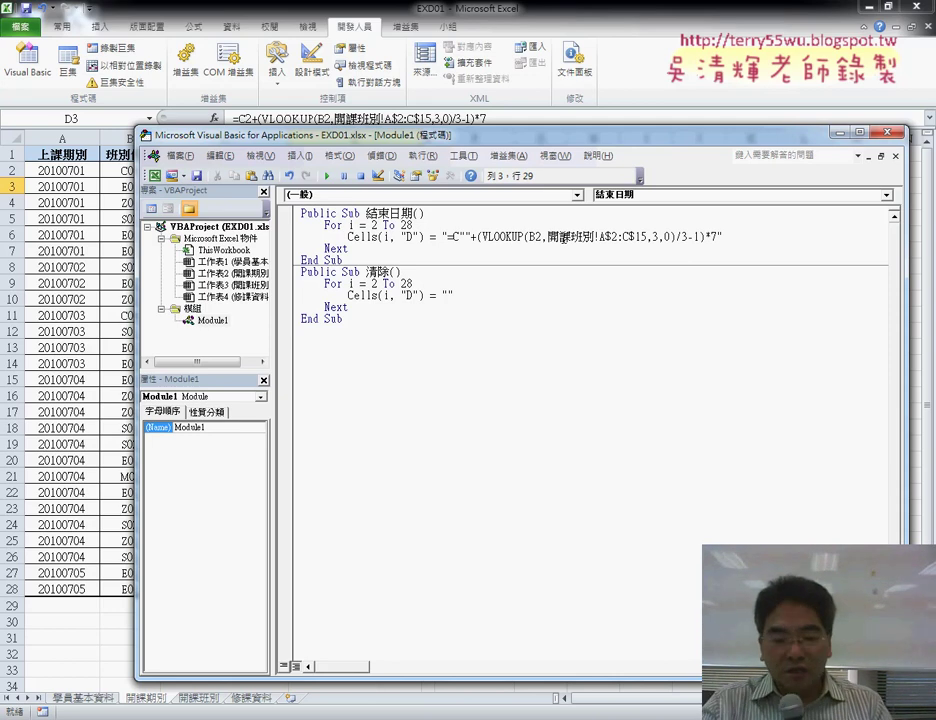
{"action": "type", "text": "&"}
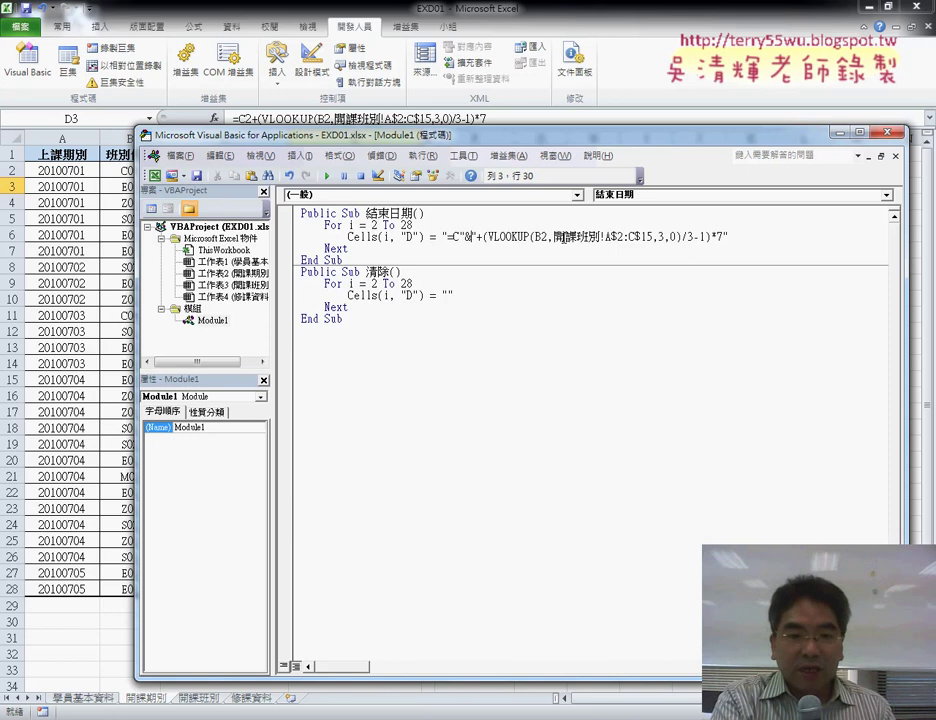
{"action": "type", "text": "&"}
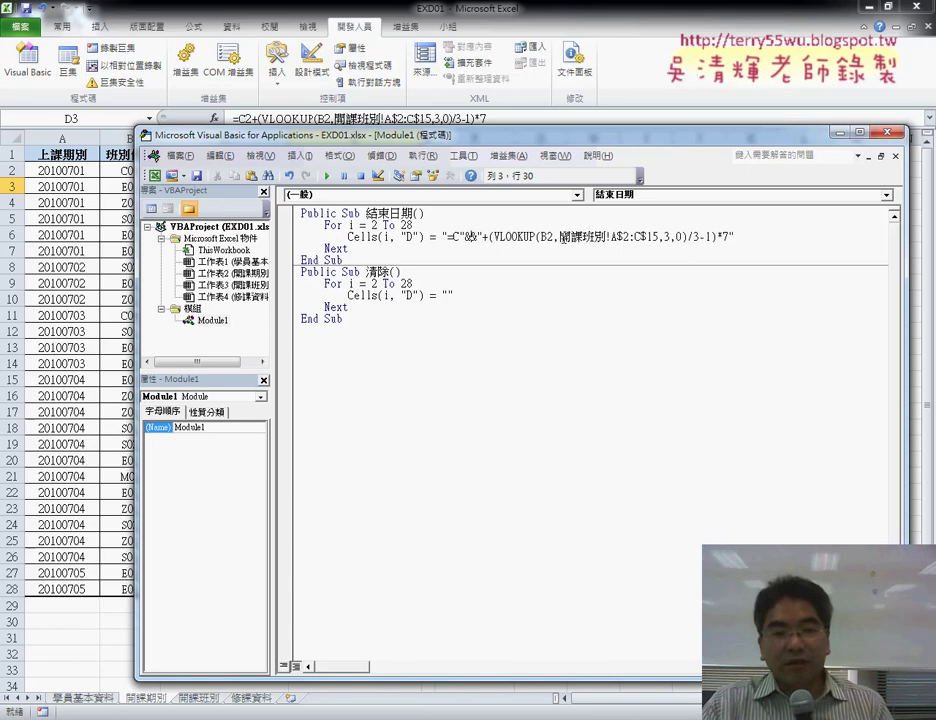
{"action": "type", "text": "i"}
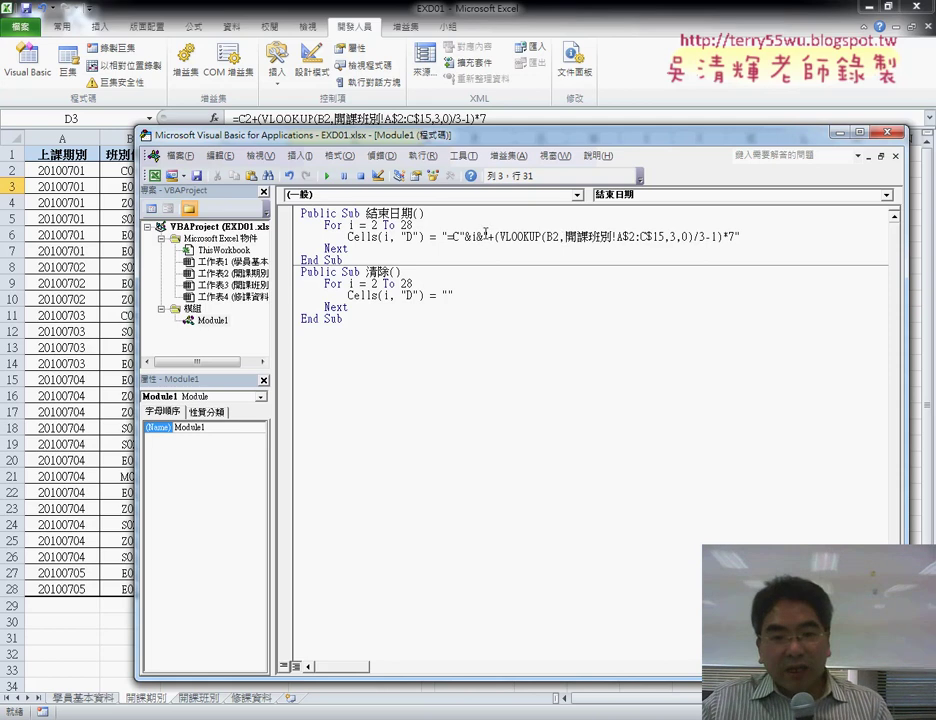
{"action": "left_click_drag", "start_coordinate": [486, 237], "coordinate": [460, 237]}
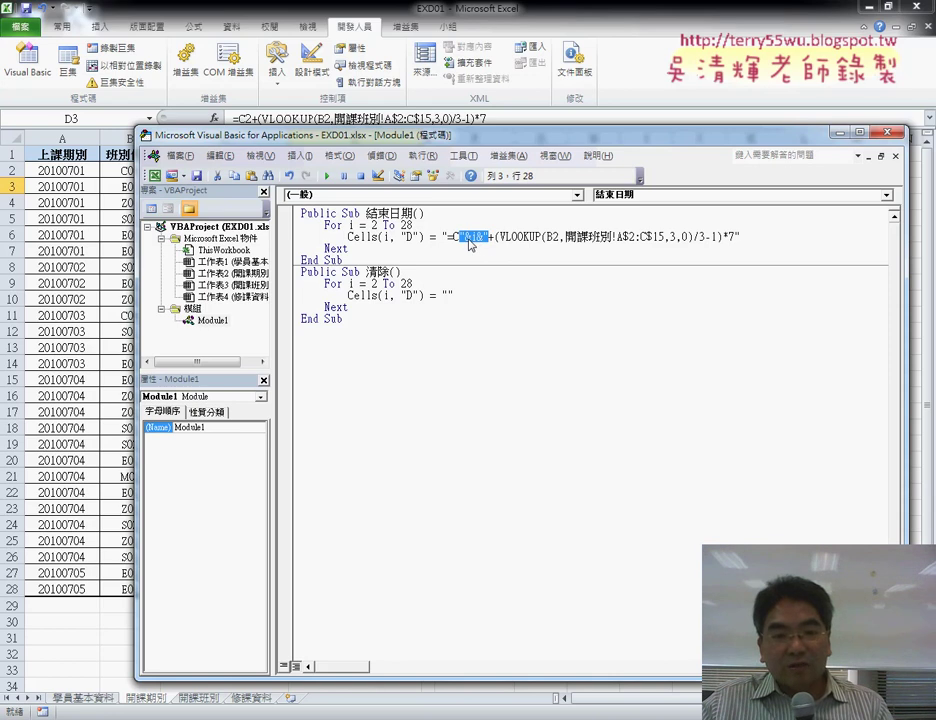
{"action": "key", "text": "Left"}
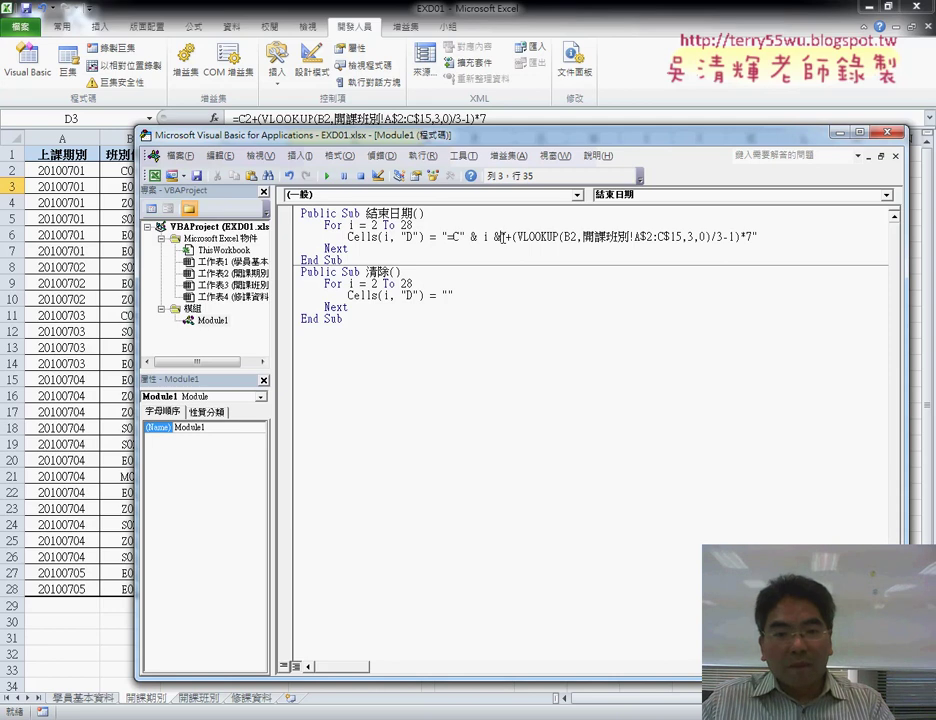
Copy " & i & " and paste it over the 2 in the VLOOKUP's B2 so it reads B" & i & "
{"action": "left_click_drag", "start_coordinate": [505, 237], "coordinate": [466, 237]}
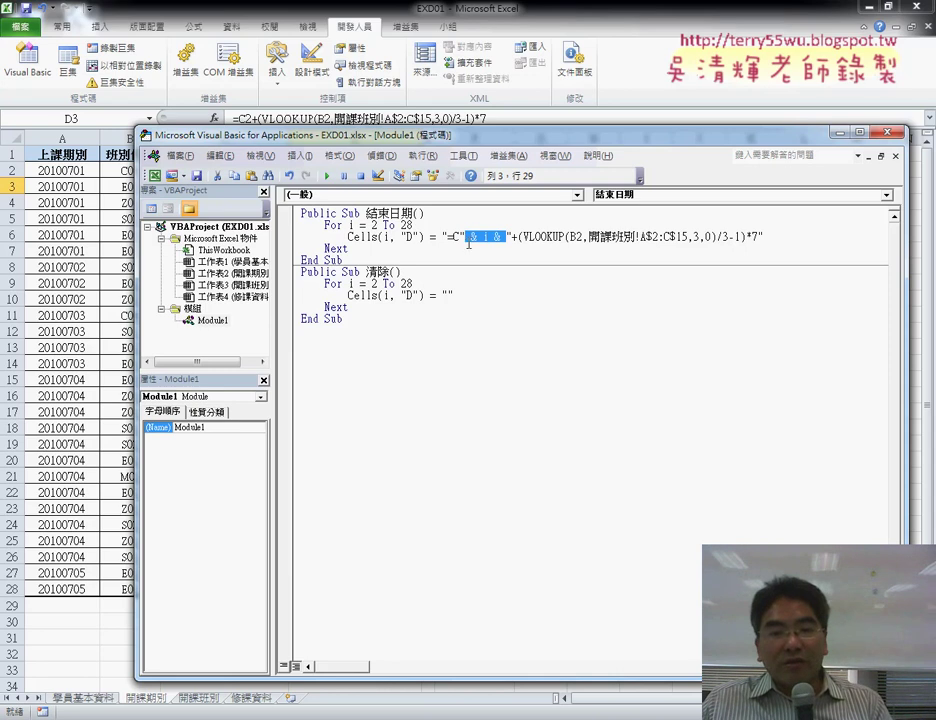
{"action": "left_click_drag", "start_coordinate": [459, 237], "coordinate": [513, 237]}
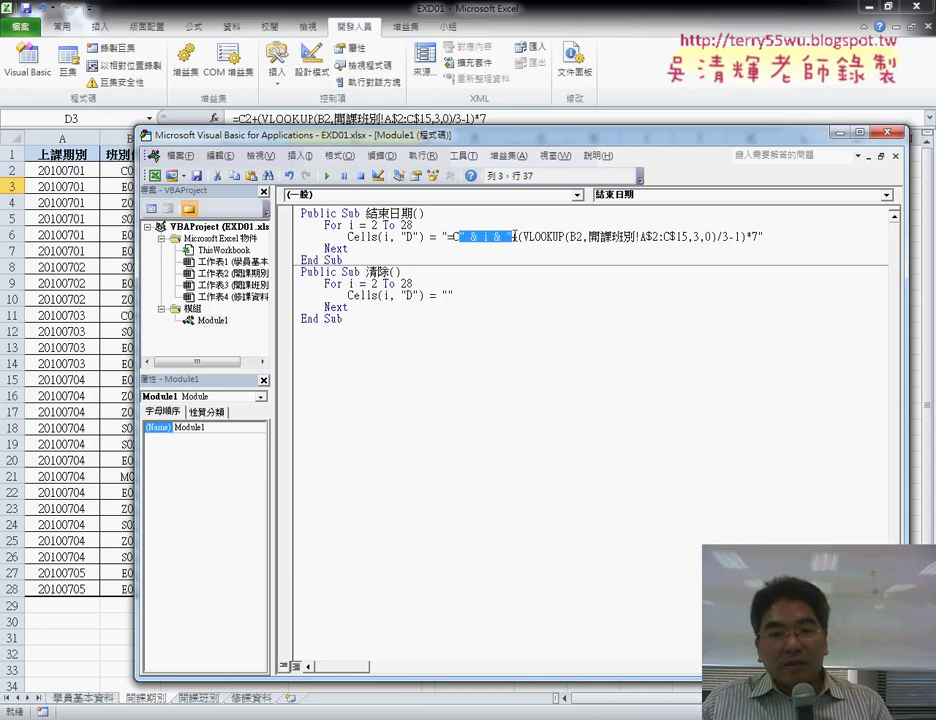
{"action": "right_click", "coordinate": [472, 238]}
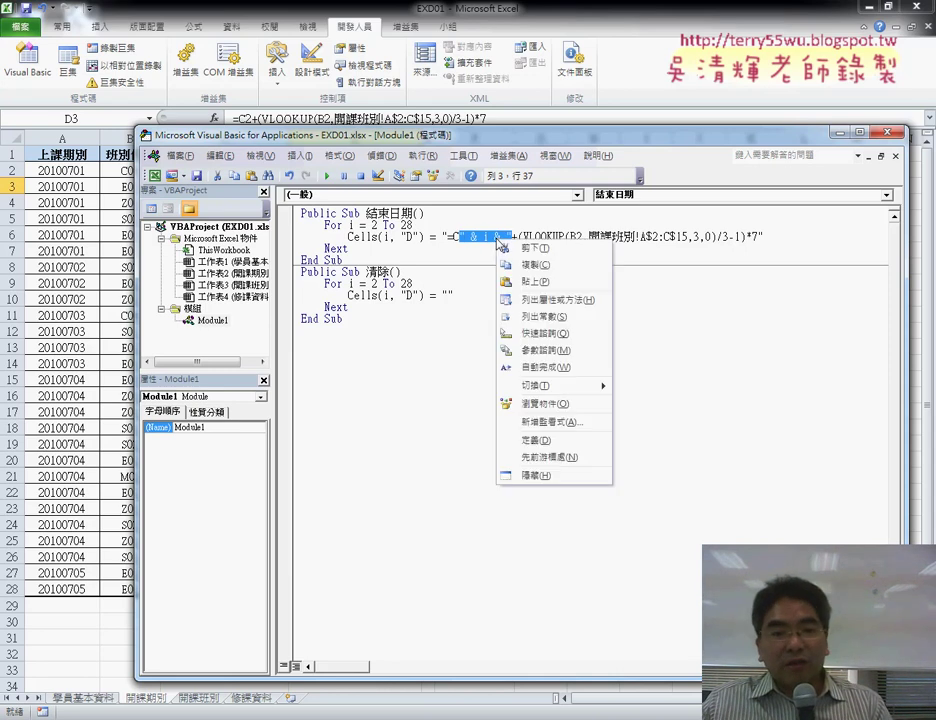
{"action": "left_click", "coordinate": [524, 267]}
{"action": "left_click", "coordinate": [578, 244]}
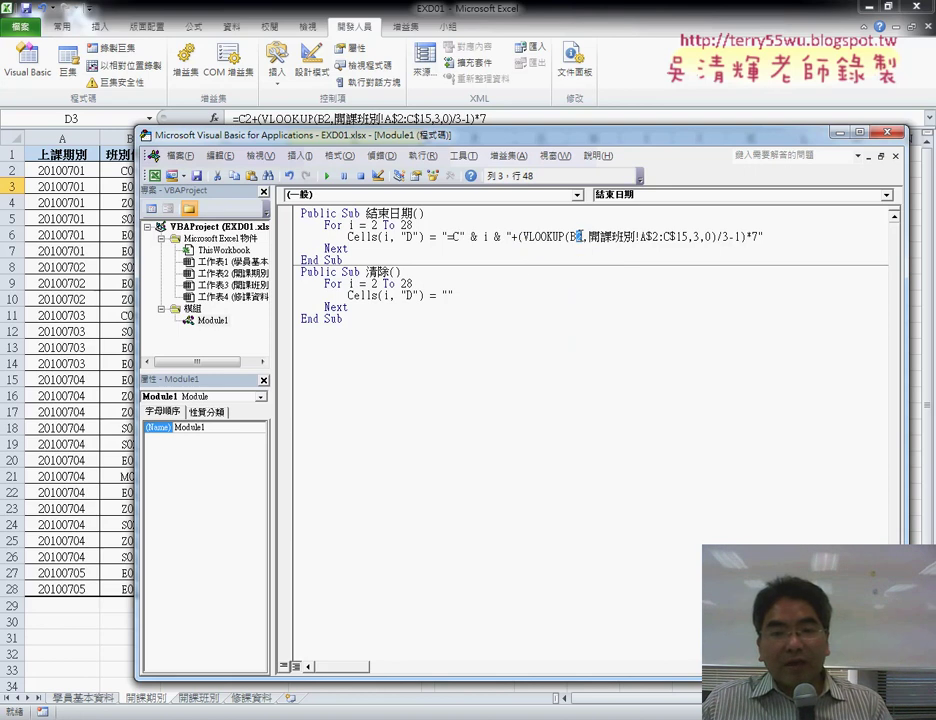
{"action": "right_click", "coordinate": [582, 246]}
{"action": "left_click", "coordinate": [580, 238]}
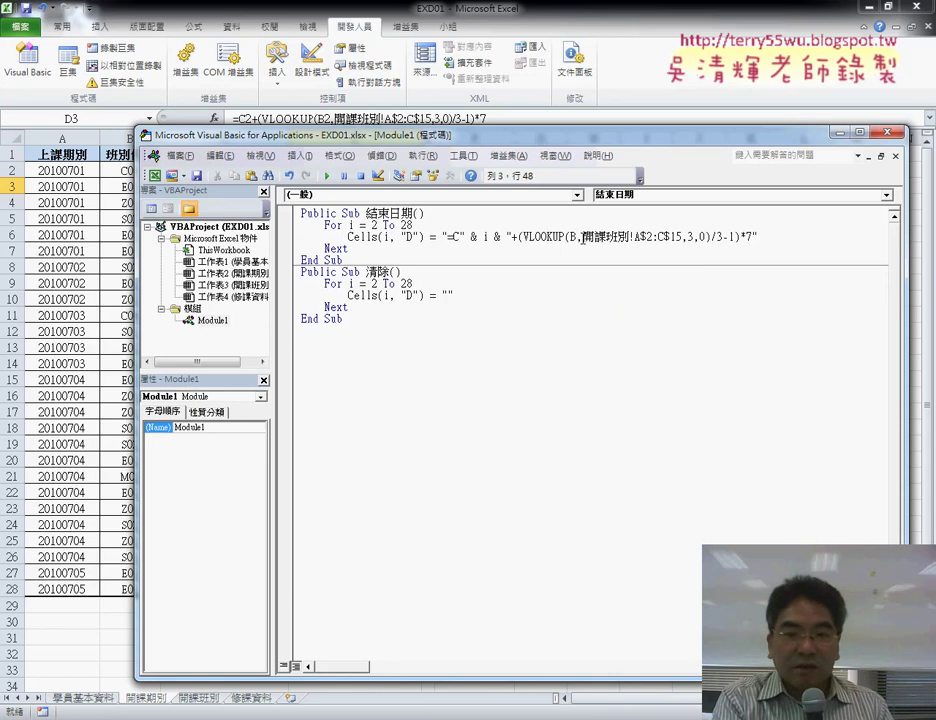
{"action": "type", "text": "\" & i & \""}
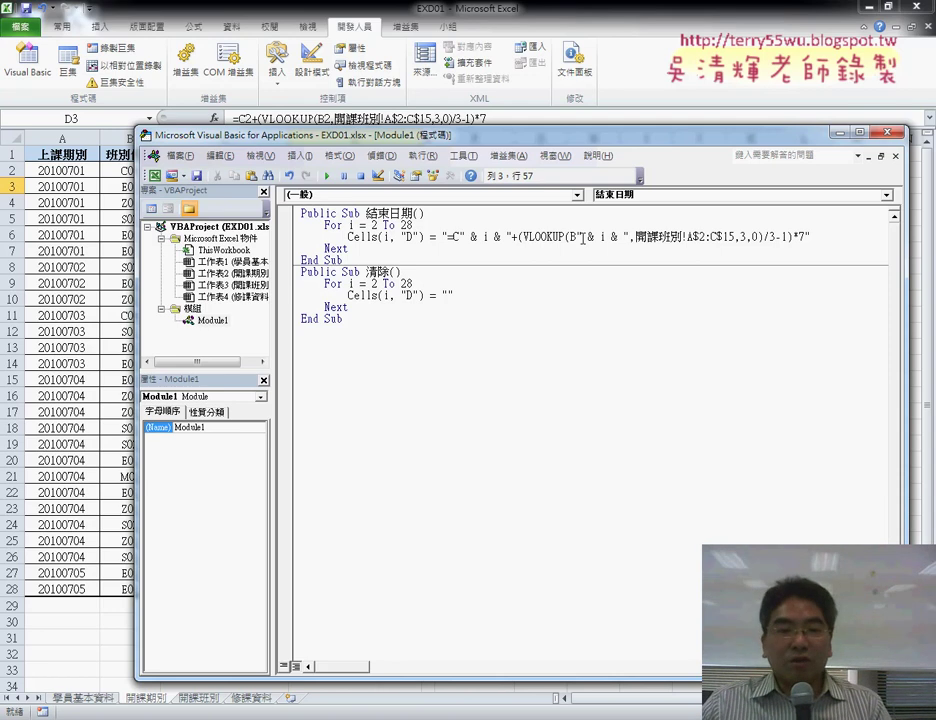
Run the 清除 macro to empty column D, then run 結束日期 to refill the end dates
{"action": "mouse_move", "coordinate": [493, 134]}
{"action": "left_mouse_down"}
{"action": "mouse_move", "coordinate": [767, 107]}
{"action": "mouse_move", "coordinate": [767, 93]}
{"action": "left_mouse_up"}
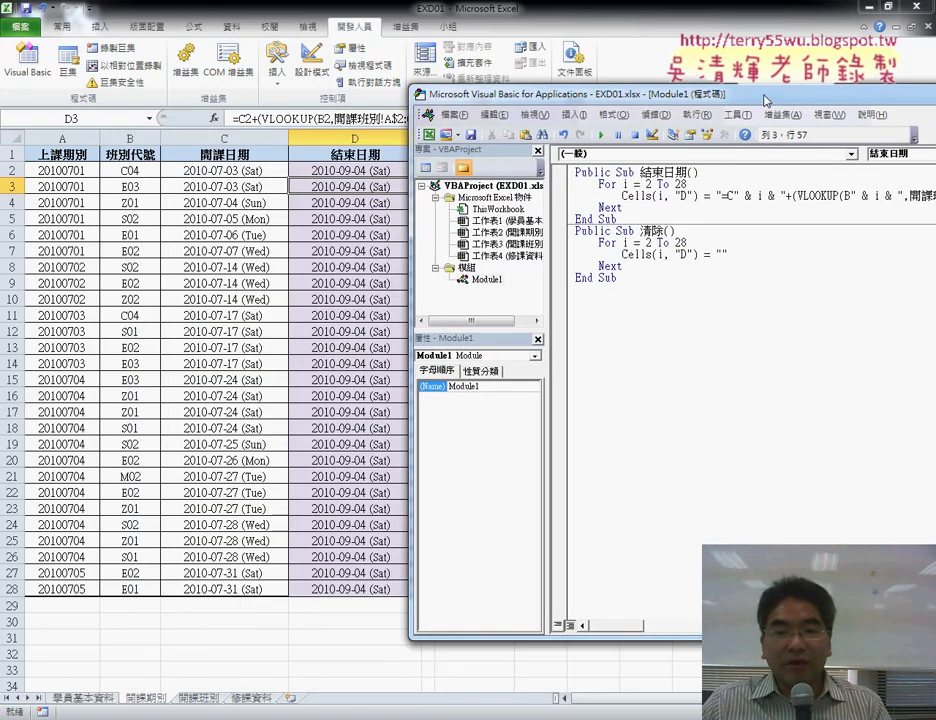
{"action": "left_click", "coordinate": [667, 254]}
{"action": "left_click", "coordinate": [604, 137]}
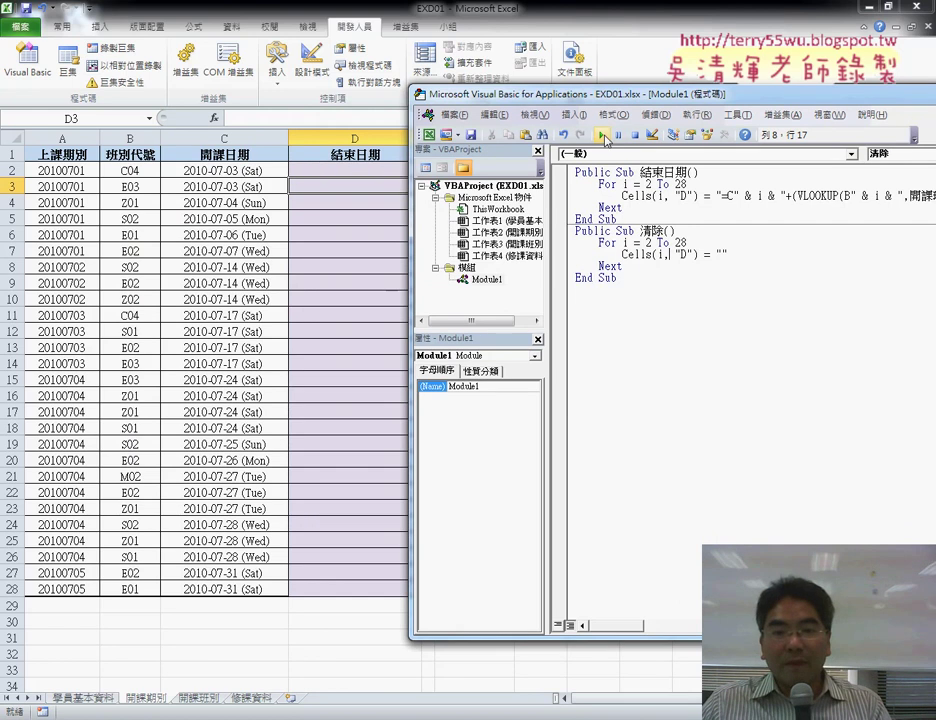
{"action": "left_click", "coordinate": [670, 196]}
{"action": "left_click", "coordinate": [604, 136]}
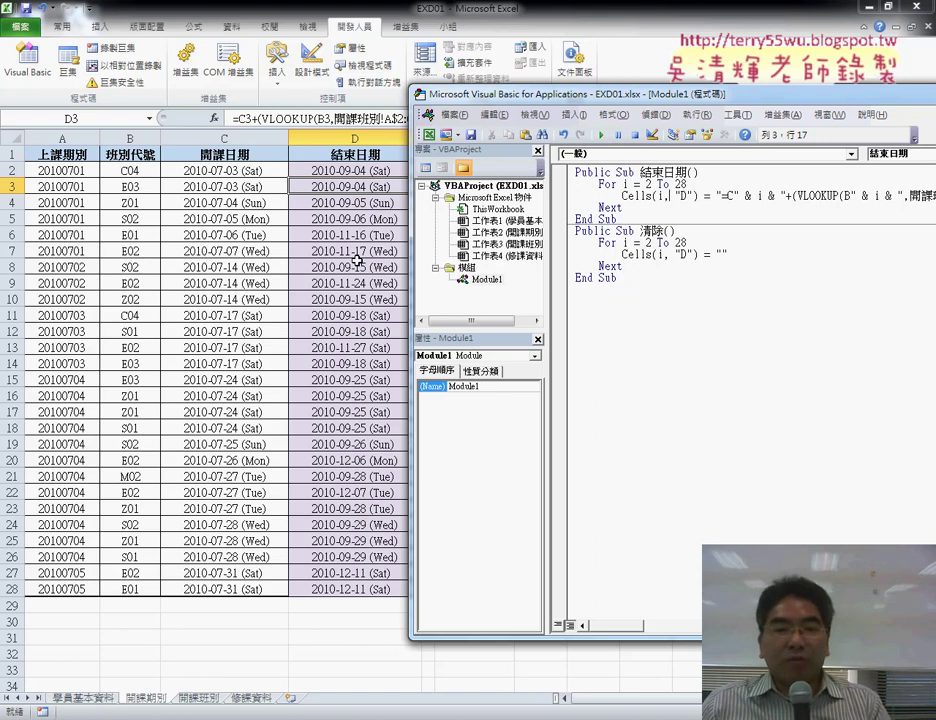
Mark the two loop blocks and link them to the 結束日期 button, then select all the module code
{"action": "left_click_drag", "start_coordinate": [600, 101], "coordinate": [618, 250]}
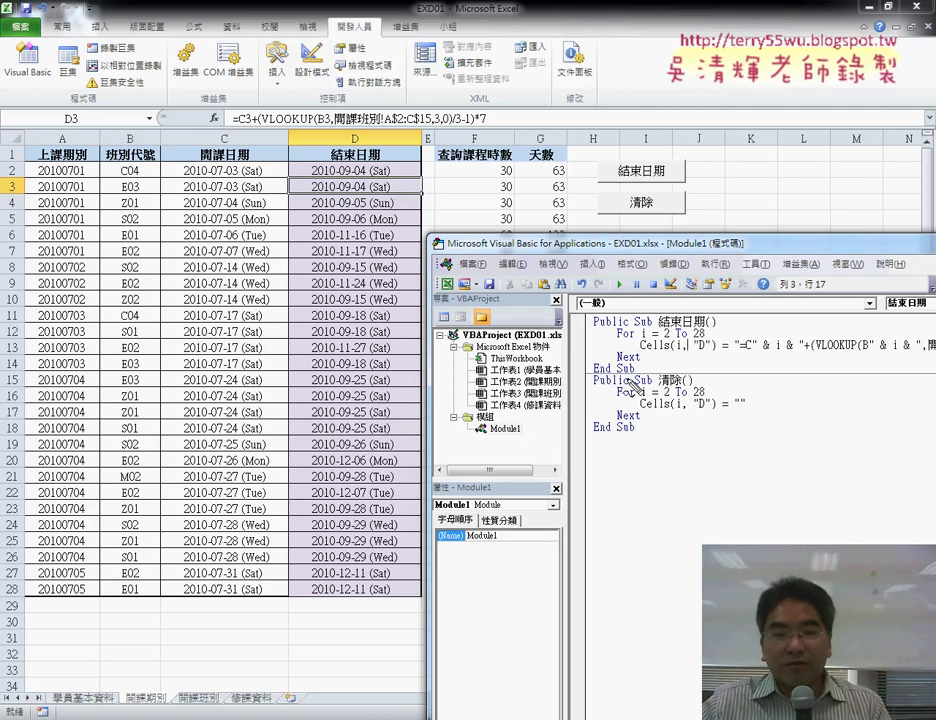
{"action": "mouse_move", "coordinate": [640, 325]}
{"action": "left_mouse_down"}
{"action": "mouse_move", "coordinate": [645, 352]}
{"action": "mouse_move", "coordinate": [680, 396]}
{"action": "left_mouse_up"}
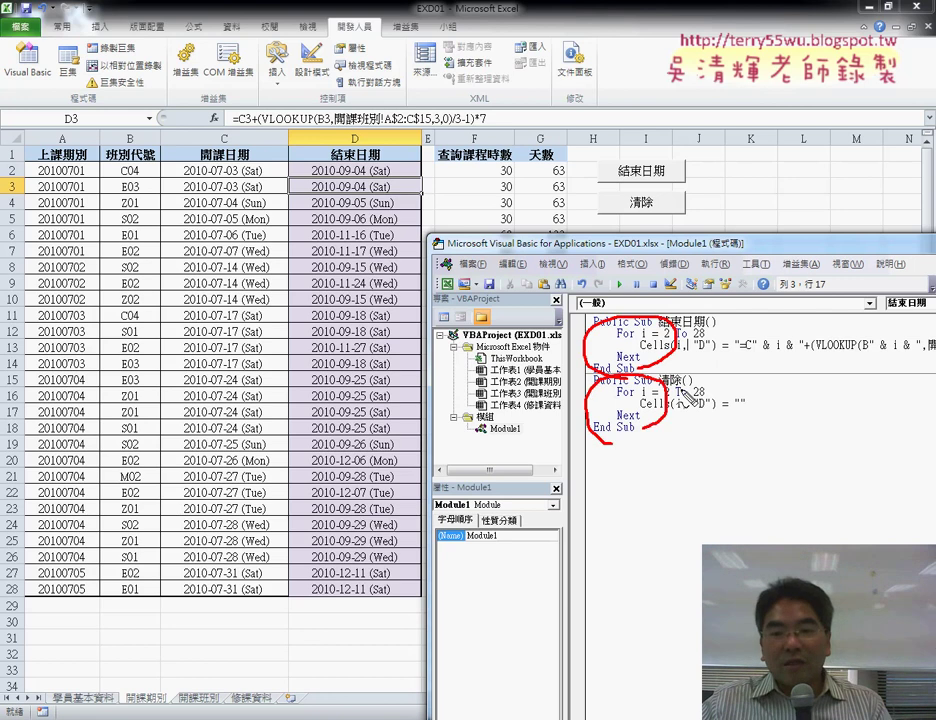
{"action": "mouse_move", "coordinate": [684, 320]}
{"action": "left_mouse_down"}
{"action": "mouse_move", "coordinate": [700, 186]}
{"action": "mouse_move", "coordinate": [720, 192]}
{"action": "left_mouse_up"}
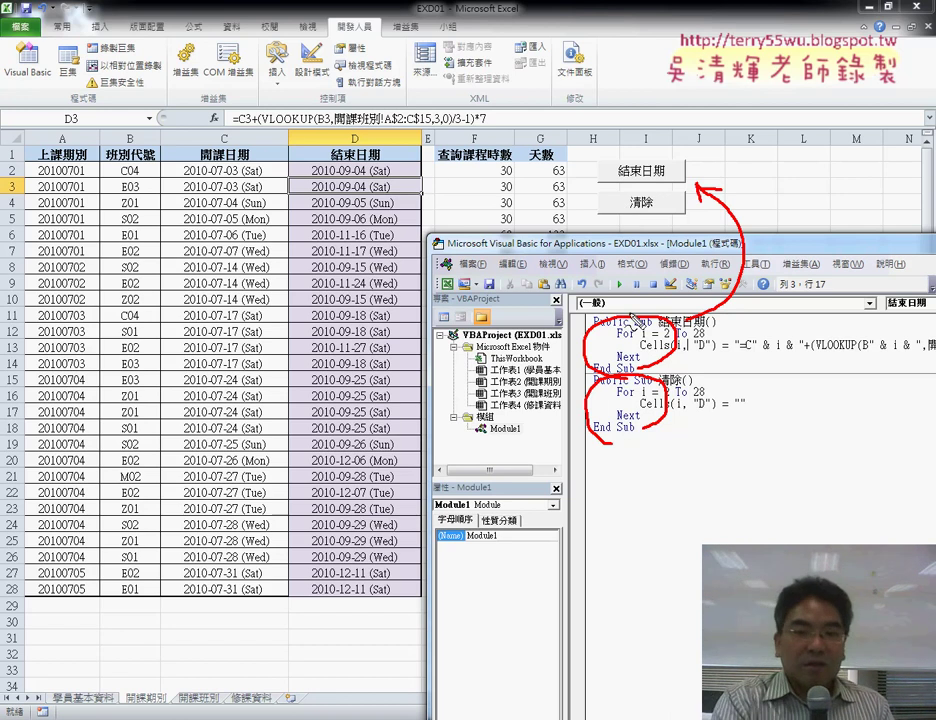
{"action": "key", "text": "Escape"}
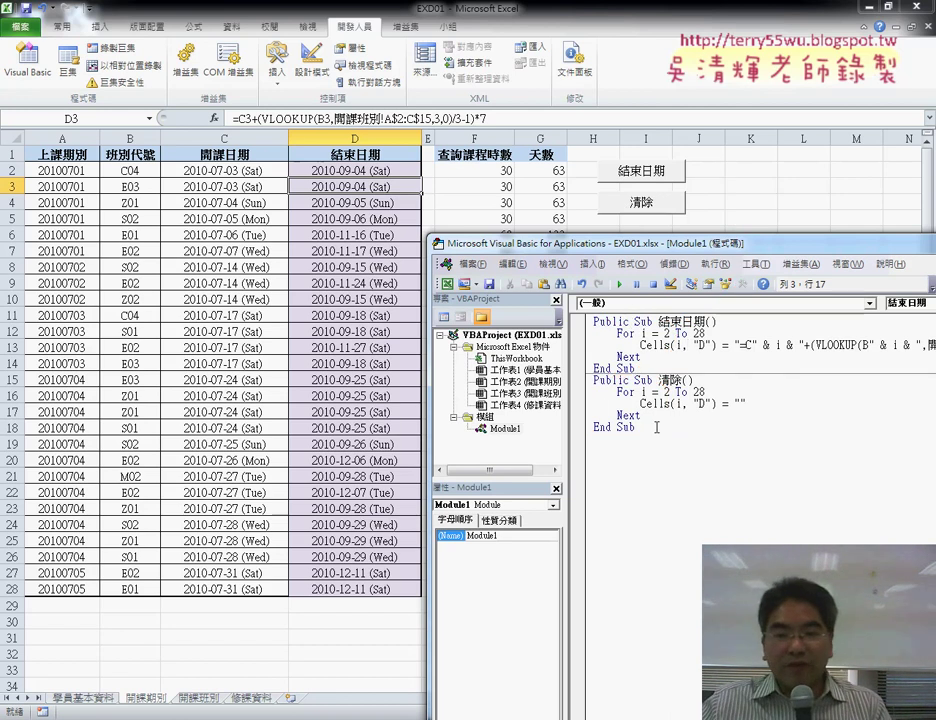
{"action": "left_click_drag", "start_coordinate": [658, 428], "coordinate": [586, 318]}
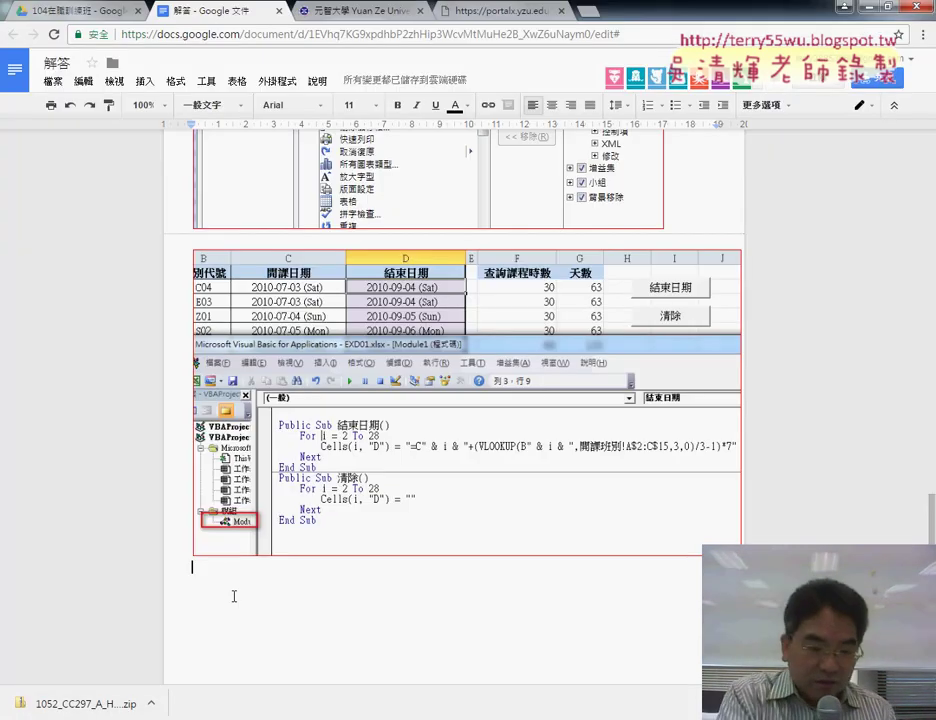
Paste the macro code below the screenshot with a blank line above it
{"action": "type", "text": "Public Sub 結束日期()     For i = 2 To 28         Cells(i, \"D\") = \"=C\" & i & \"+(VLOOKUP(B\" & i & \",開課班別!A$2:C$15,3,0)/3-1)*7\"     Next End Sub Public Sub 清除()     For i = 2 To 28         Cells(i, \"D\") = \"\"     Next End Sub"}
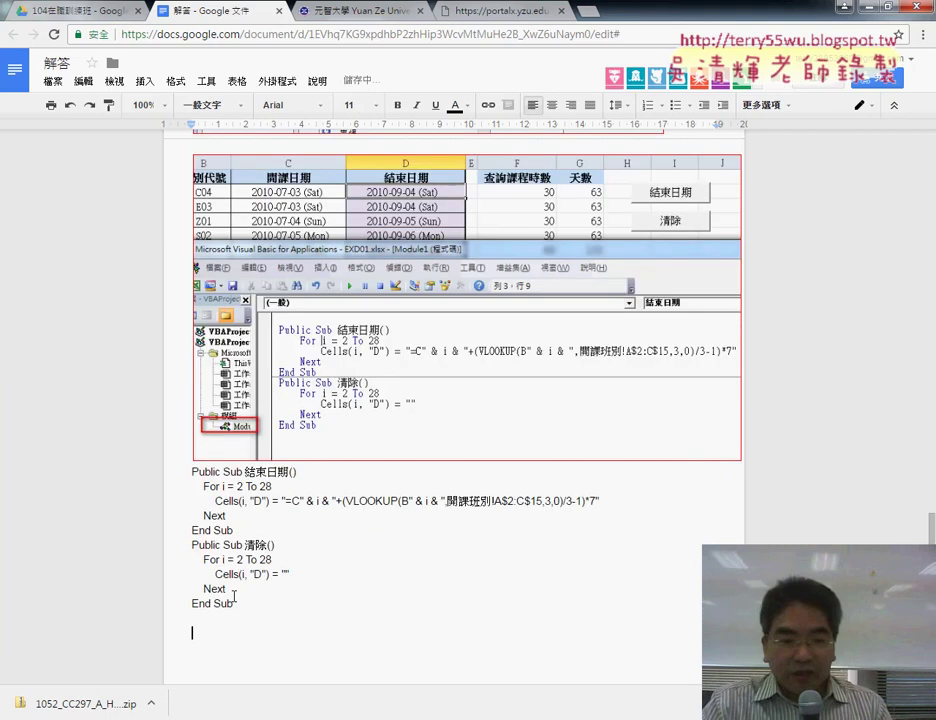
{"action": "key", "text": "Up"}
{"action": "key", "text": "Up"}
{"action": "key", "text": "Up"}
{"action": "key", "text": "Up"}
{"action": "key", "text": "Up"}
{"action": "key", "text": "Up"}
{"action": "key", "text": "Up"}
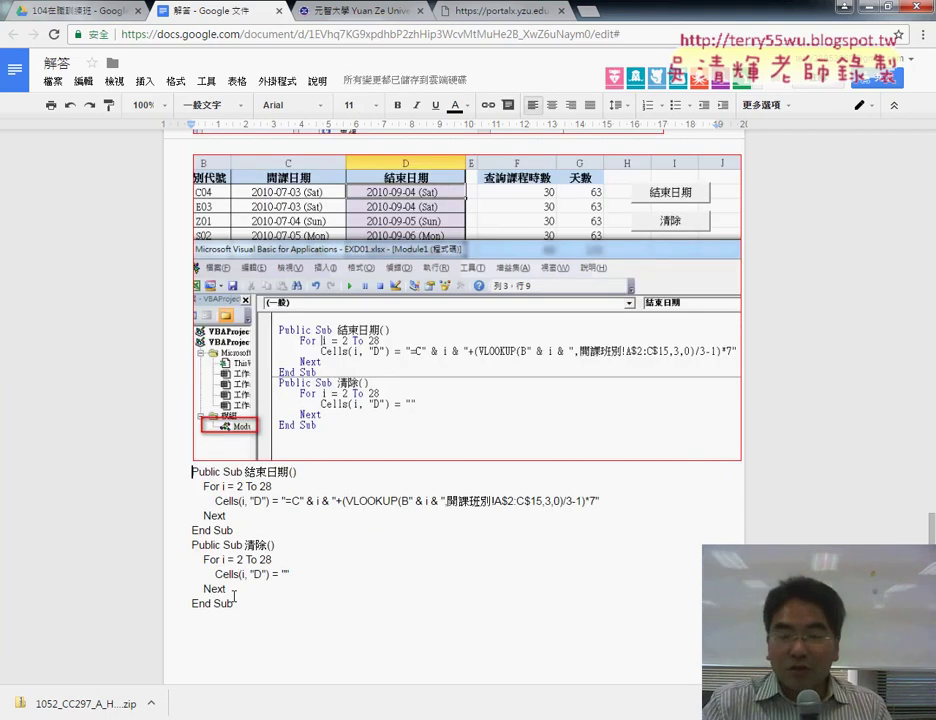
{"action": "key", "text": "Return"}
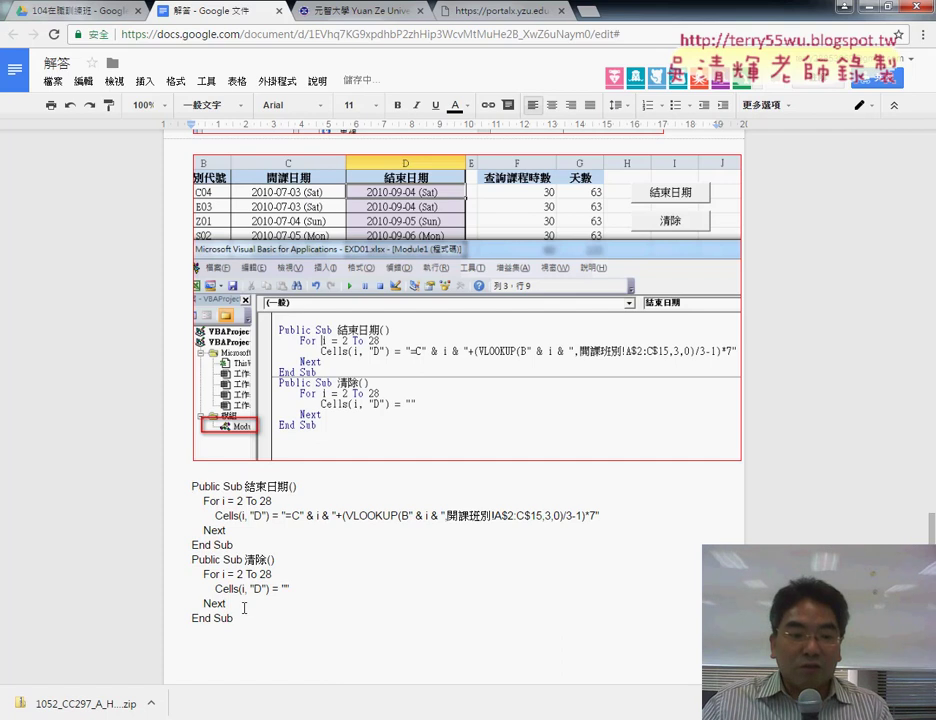
Format the pasted code lines with Code Pretty's Format Selection
{"action": "mouse_move", "coordinate": [243, 607]}
{"action": "left_mouse_down"}
{"action": "mouse_move", "coordinate": [239, 625]}
{"action": "mouse_move", "coordinate": [192, 486]}
{"action": "left_mouse_up"}
{"action": "left_click", "coordinate": [279, 81]}
{"action": "mouse_move", "coordinate": [300, 106]}
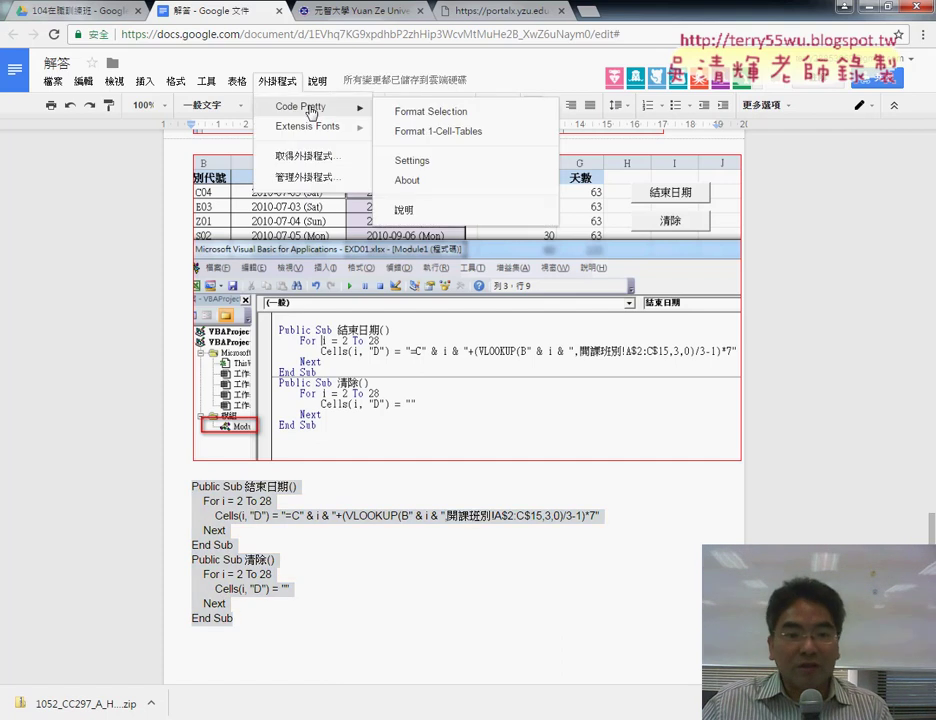
{"action": "left_click", "coordinate": [425, 106]}
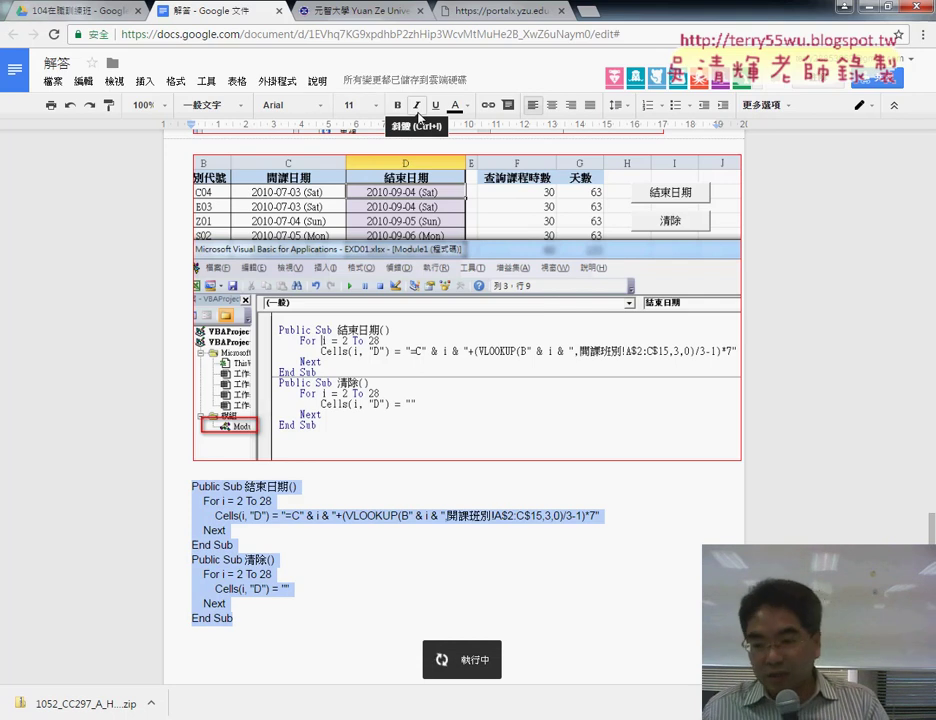